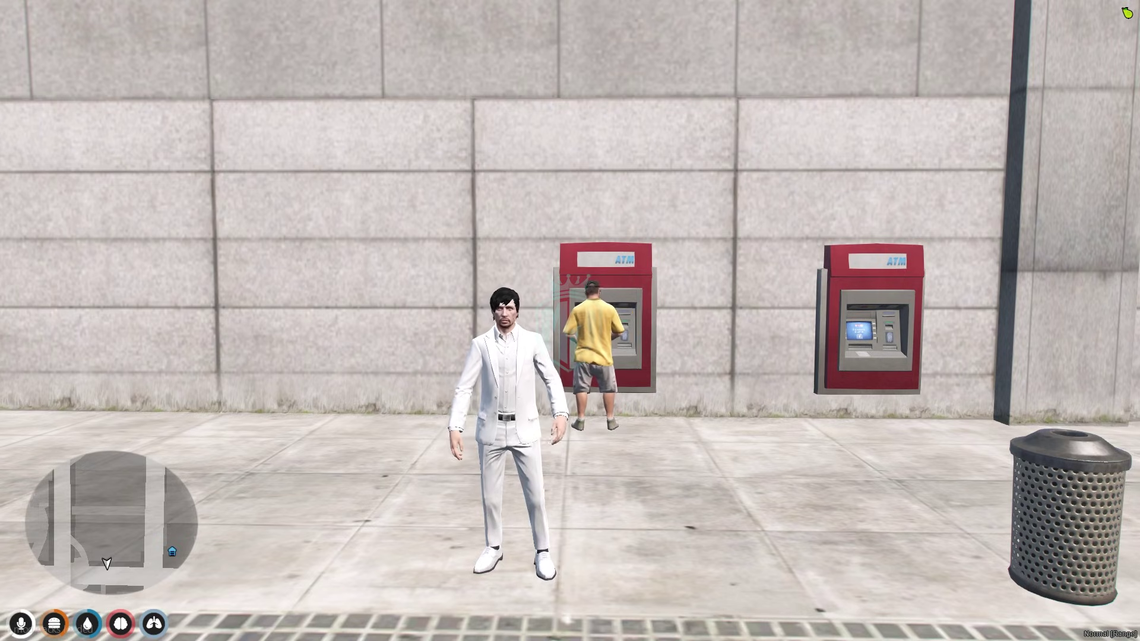
- Switch to the Brave browser and open the ATM Robbery script's TEBEX link from the forum post in a new tab
{"action": "key", "text": "super"}
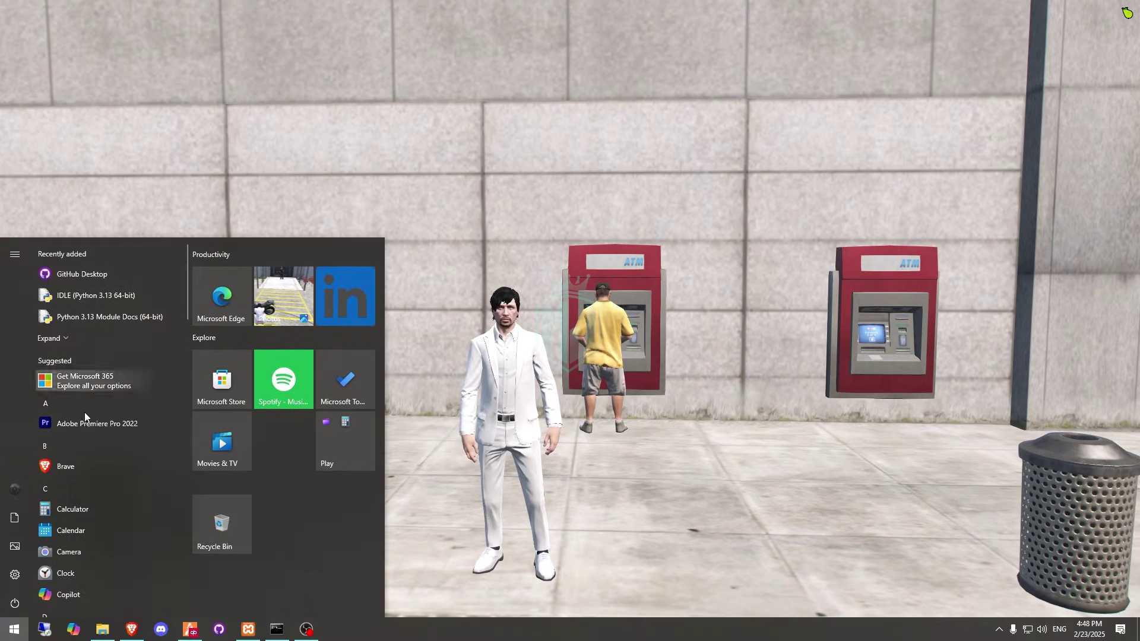
{"action": "left_click", "coordinate": [132, 629]}
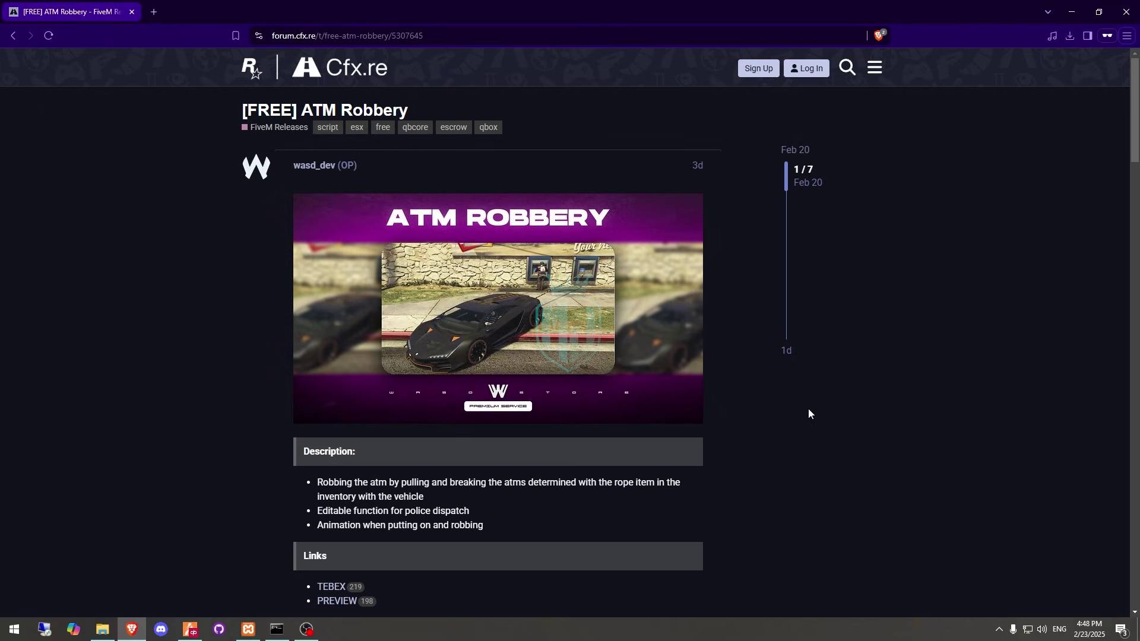
{"action": "right_click", "coordinate": [331, 585]}
{"action": "left_click", "coordinate": [397, 431]}
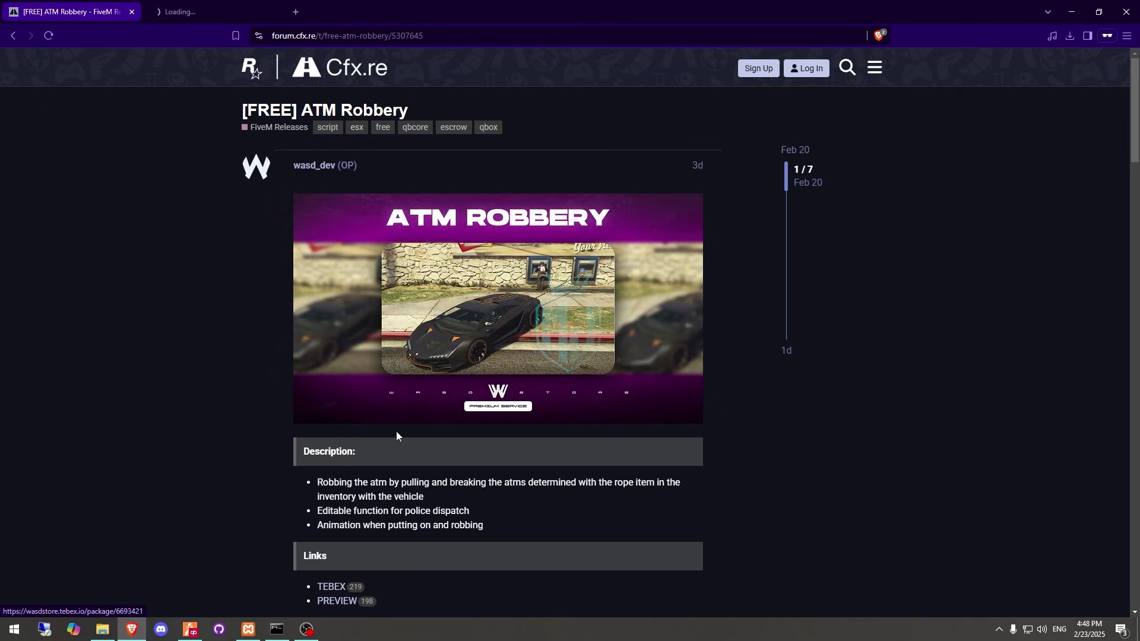
{"action": "left_click", "coordinate": [251, 7]}
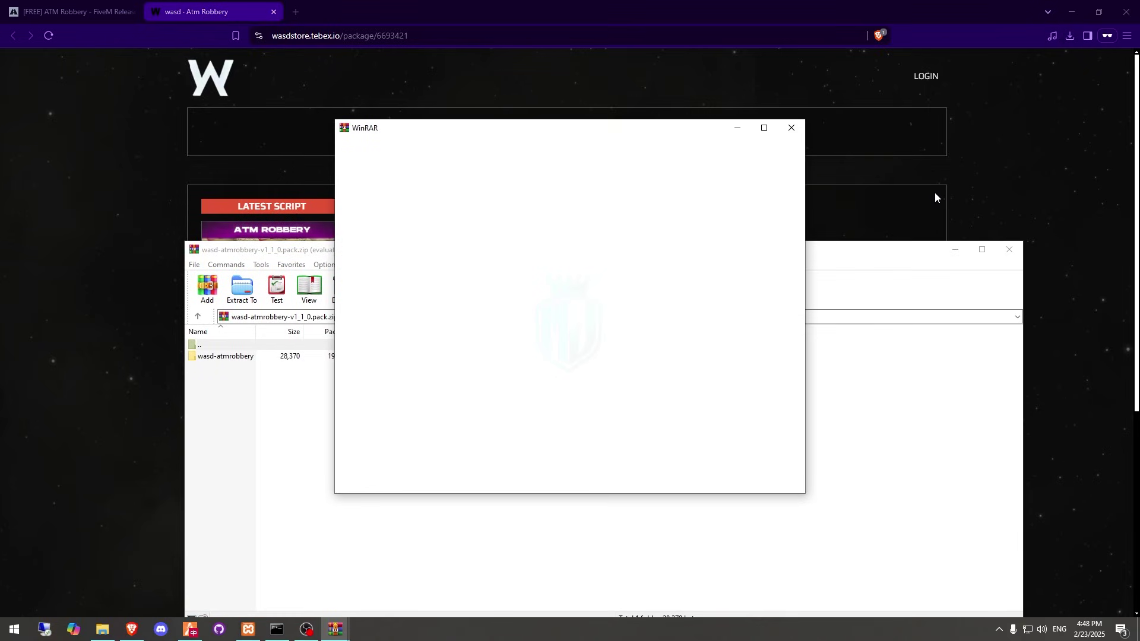
- Copy the wasd-atmrobbery folder from the downloaded archive into the server's resources folder in File Explorer and open it
{"action": "left_click", "coordinate": [794, 128]}
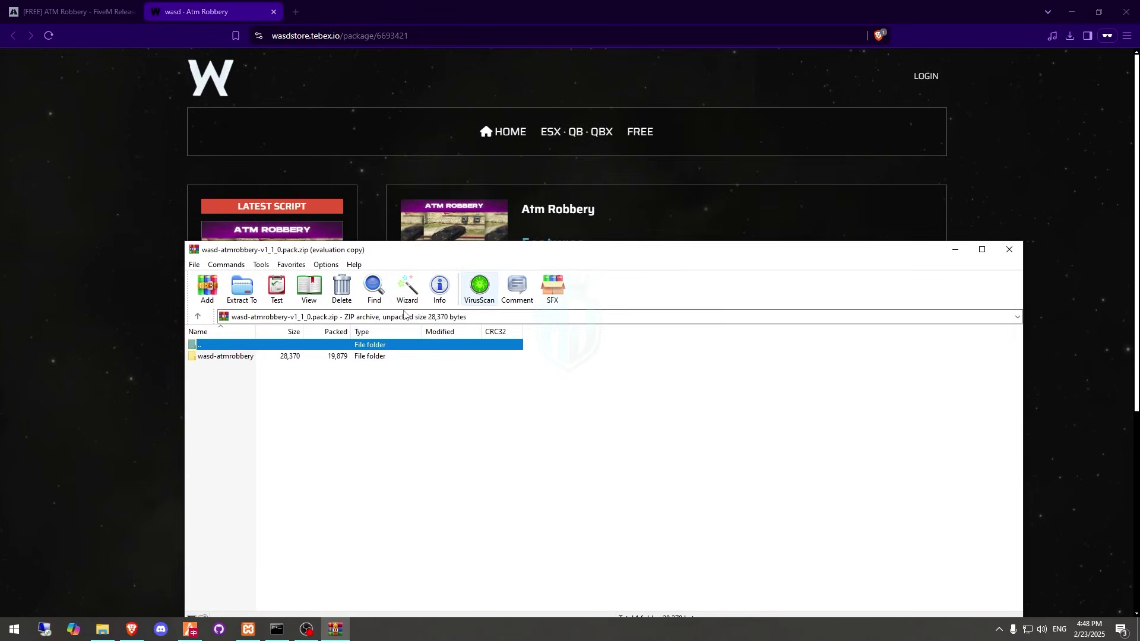
{"action": "left_click", "coordinate": [282, 359]}
{"action": "left_click", "coordinate": [102, 629]}
{"action": "key", "text": "ctrl+v"}
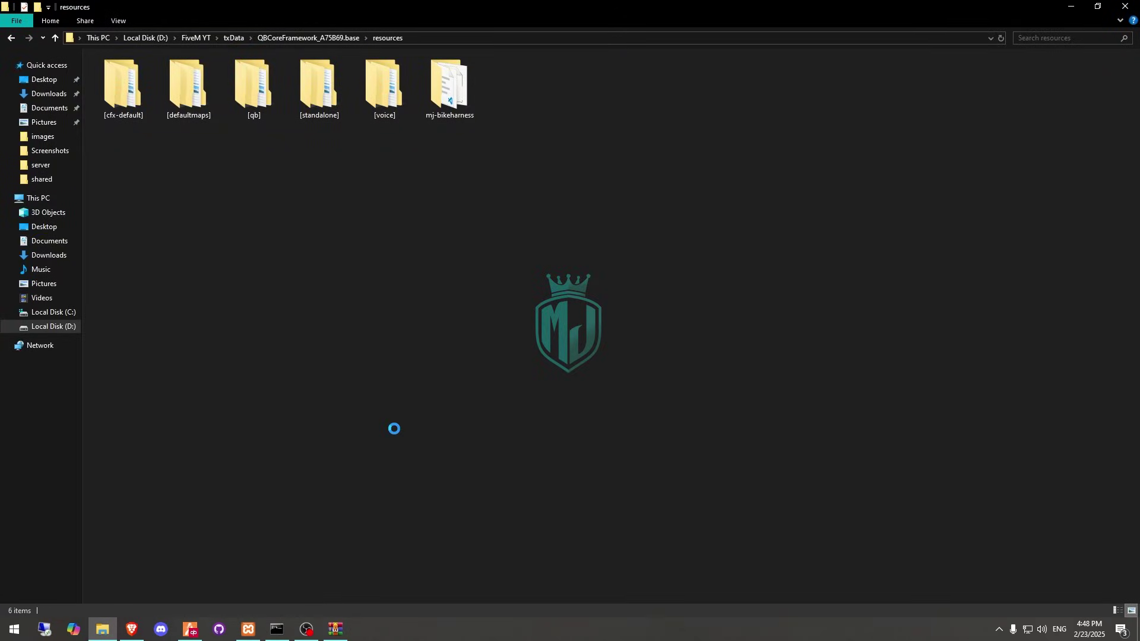
{"action": "key", "text": "Return"}
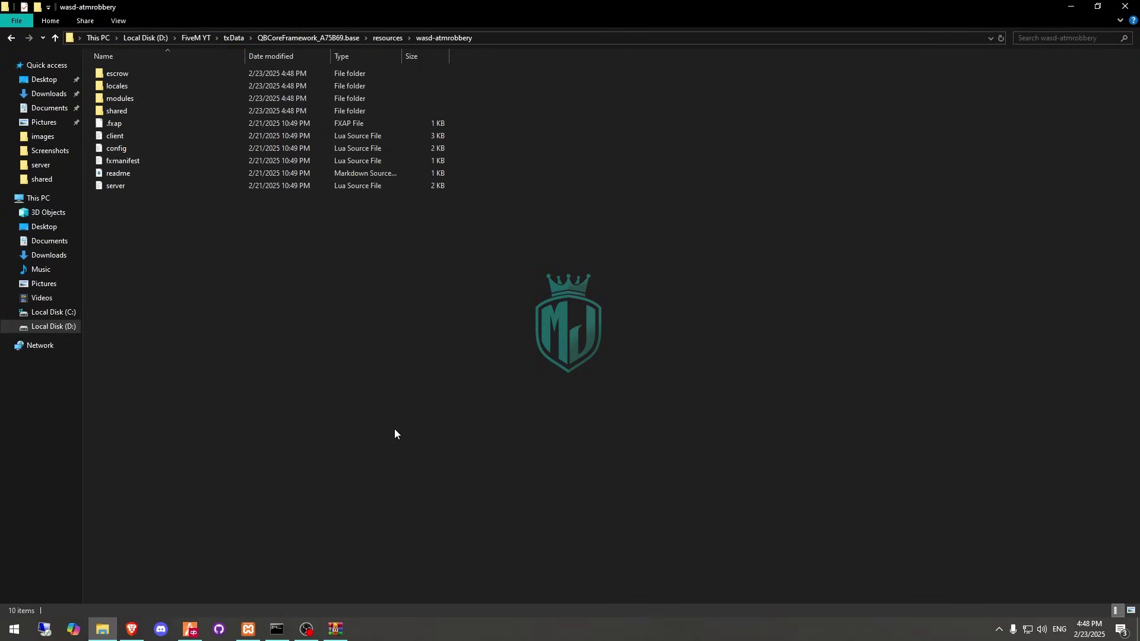
- Open init.lua from the script's shared folder and check the supported framework types, closing the file when done
{"action": "key", "text": "l"}
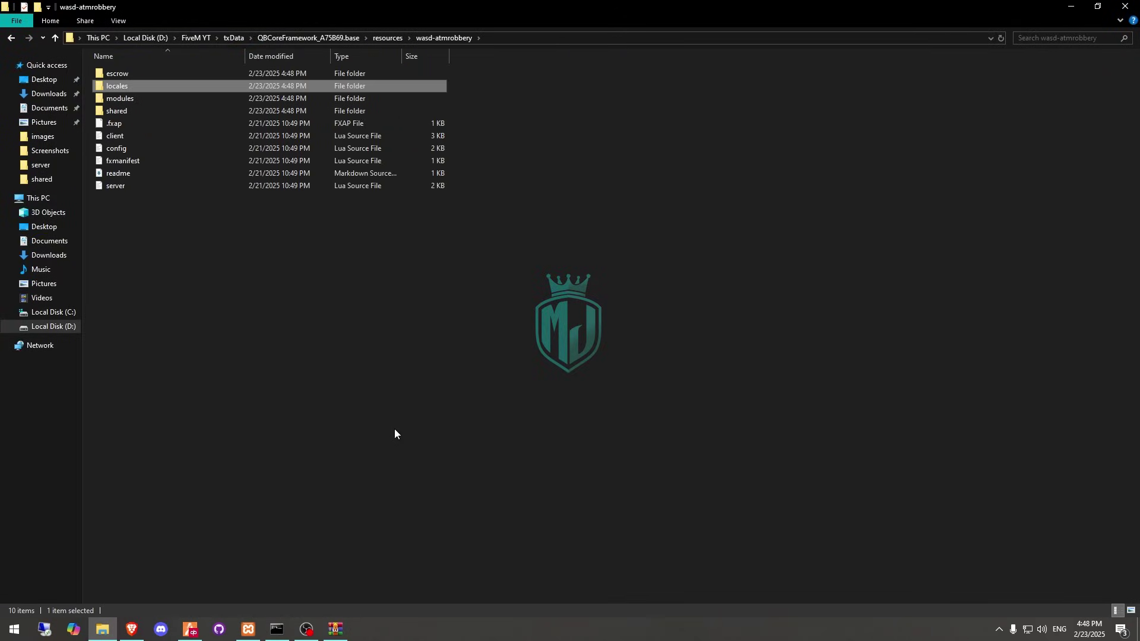
{"action": "double_click", "coordinate": [121, 108]}
{"action": "left_click", "coordinate": [143, 73]}
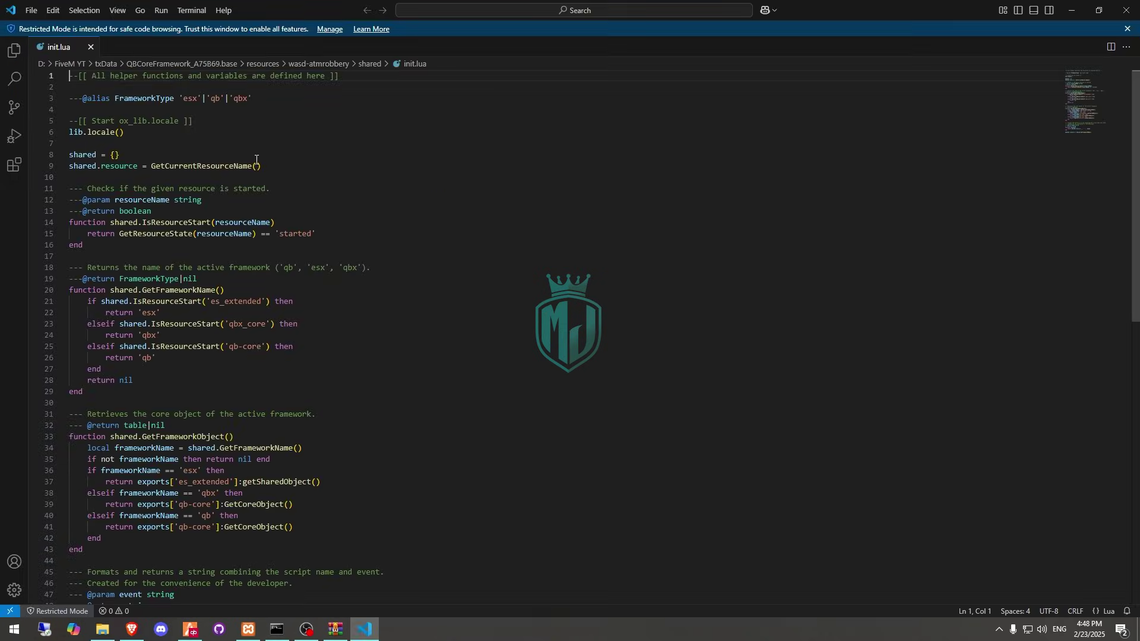
{"action": "left_click_drag", "start_coordinate": [183, 100], "coordinate": [248, 99]}
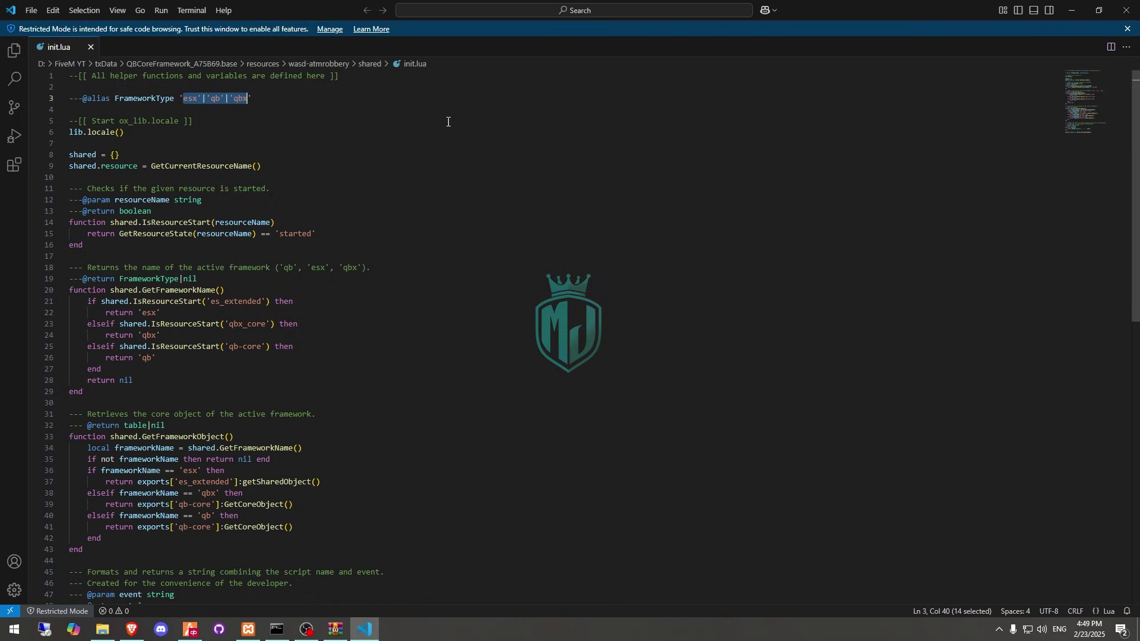
{"action": "left_click", "coordinate": [1127, 10]}
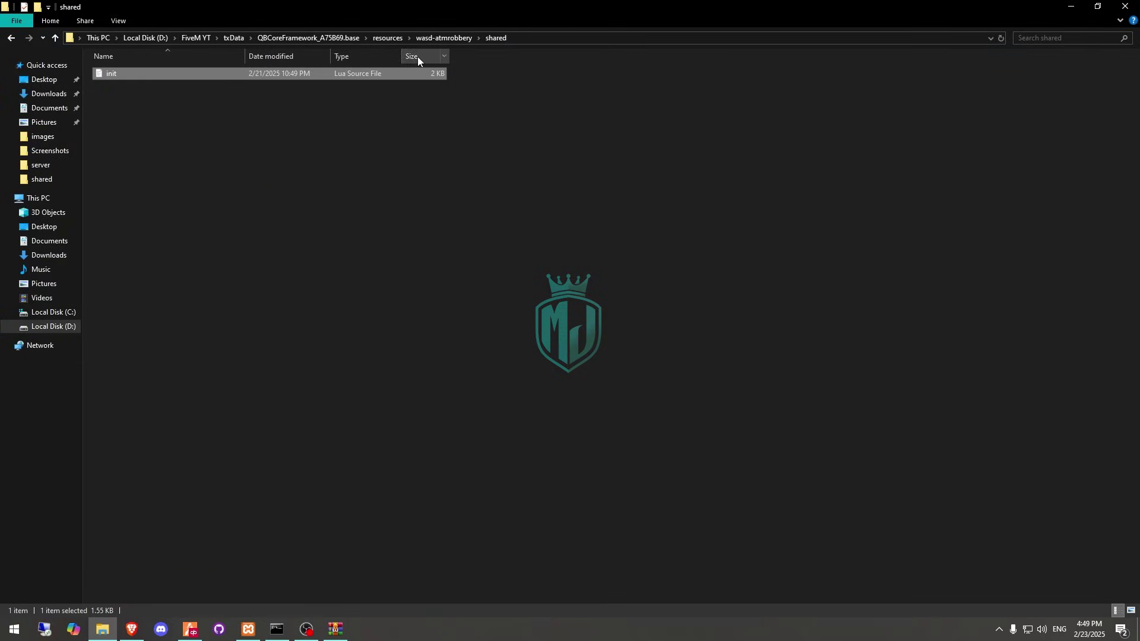
- Open the script's config.lua, review its settings and set the Config.Reward type to 'bank'
{"action": "left_click", "coordinate": [446, 38]}
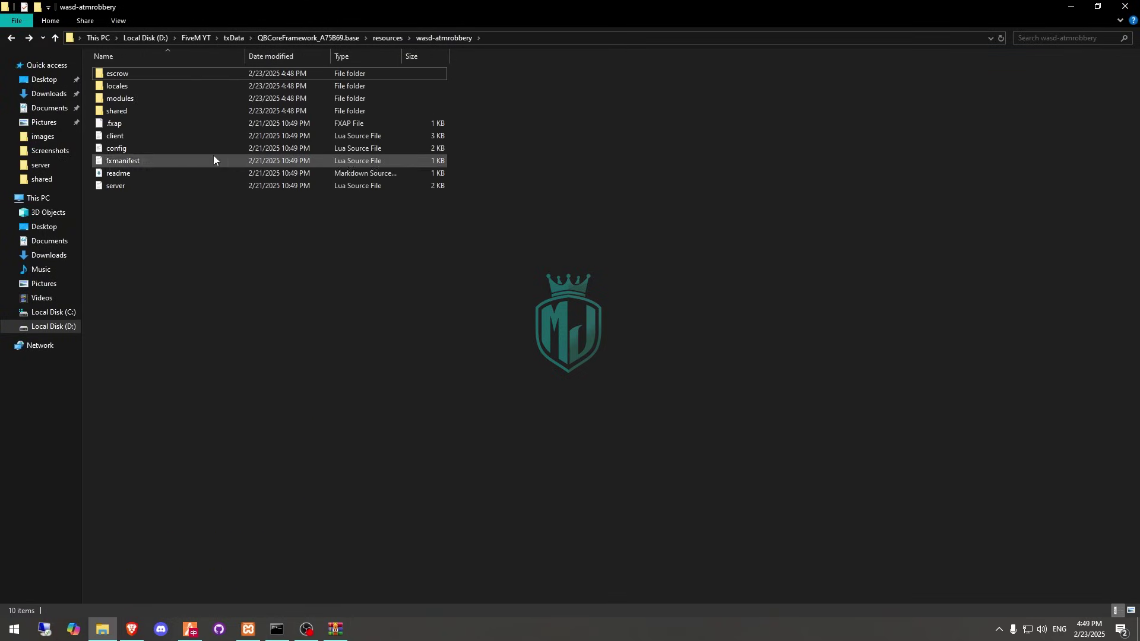
{"action": "double_click", "coordinate": [168, 150]}
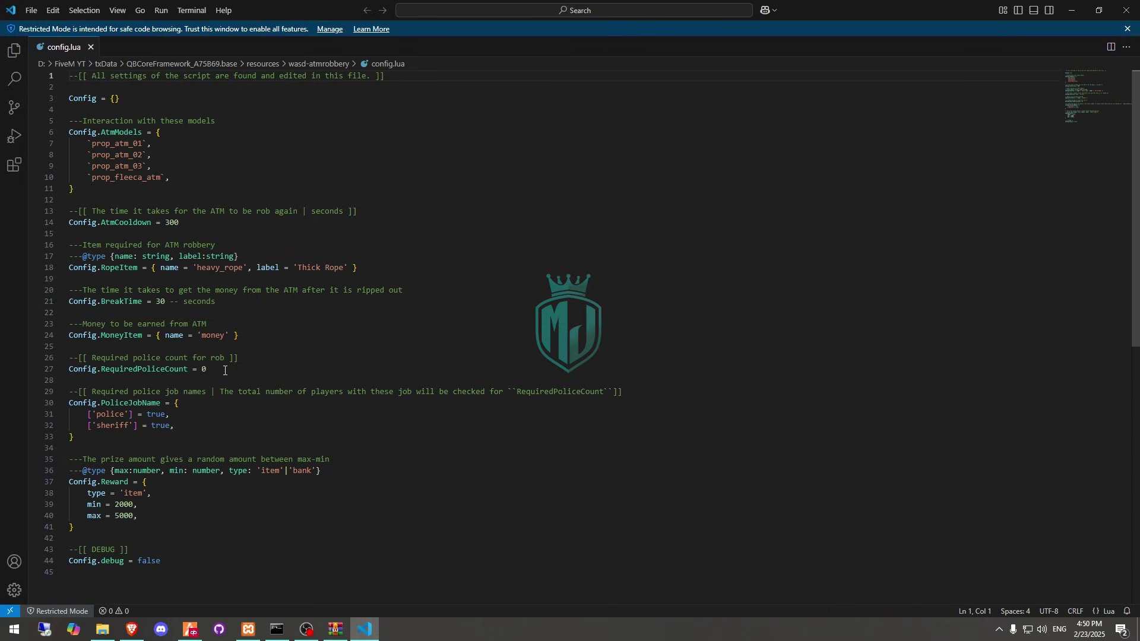
{"action": "scroll", "coordinate": [229, 414], "scroll_direction": "down", "scroll_amount": 3}
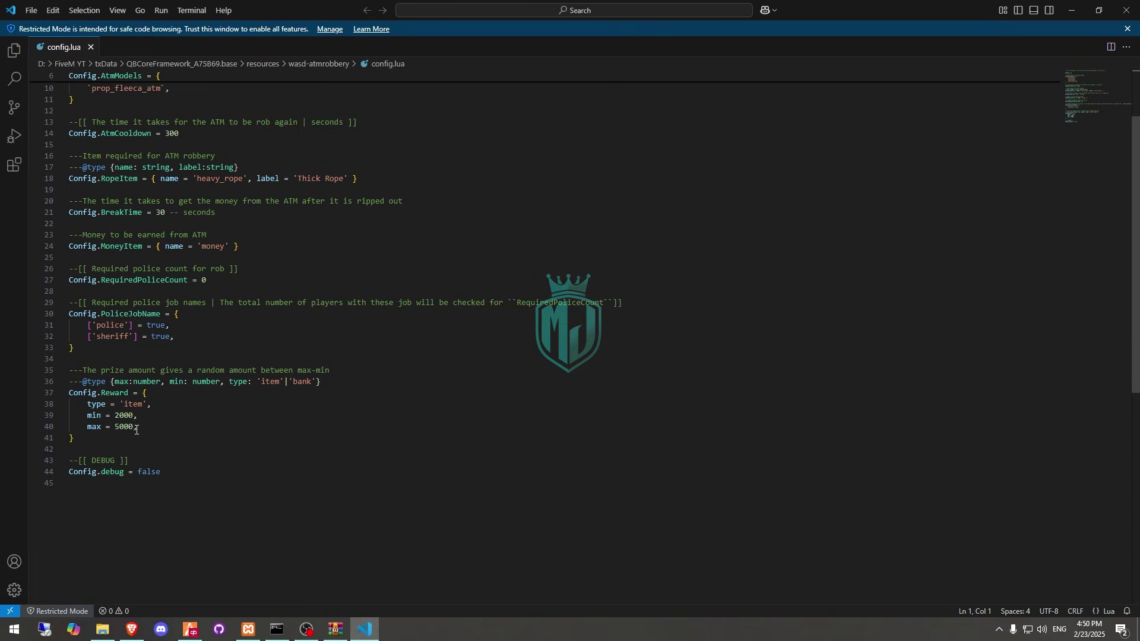
{"action": "scroll", "coordinate": [254, 448], "scroll_direction": "up", "scroll_amount": 3}
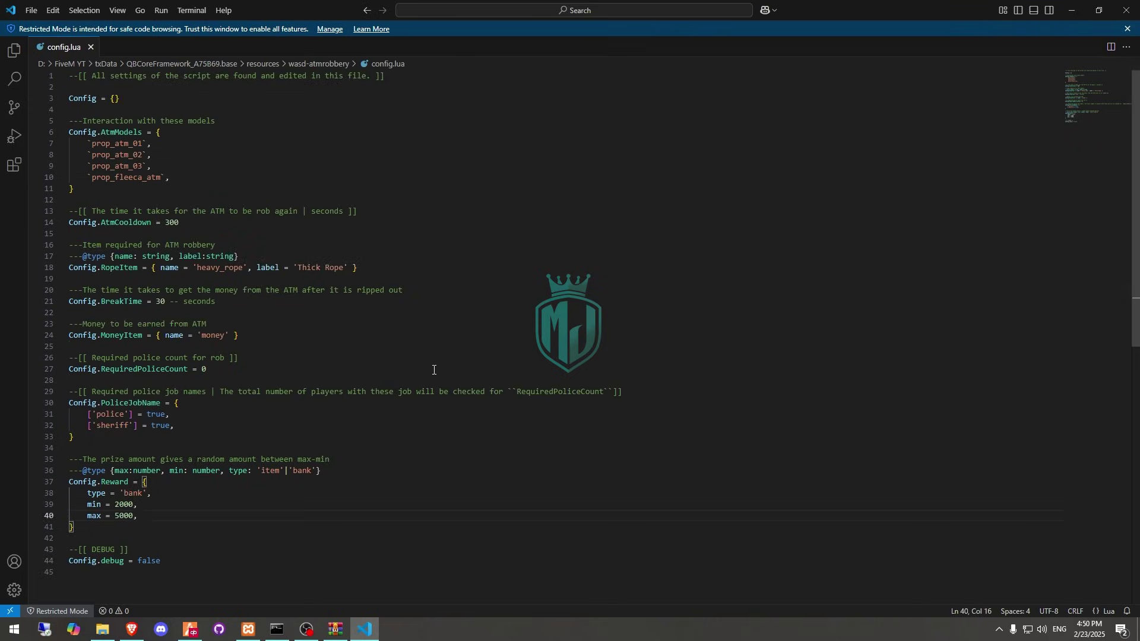
- Open items.lua from the shared folder of qb-core inside the [qb] resources
{"action": "left_click", "coordinate": [1072, 10]}
{"action": "left_click", "coordinate": [389, 38]}
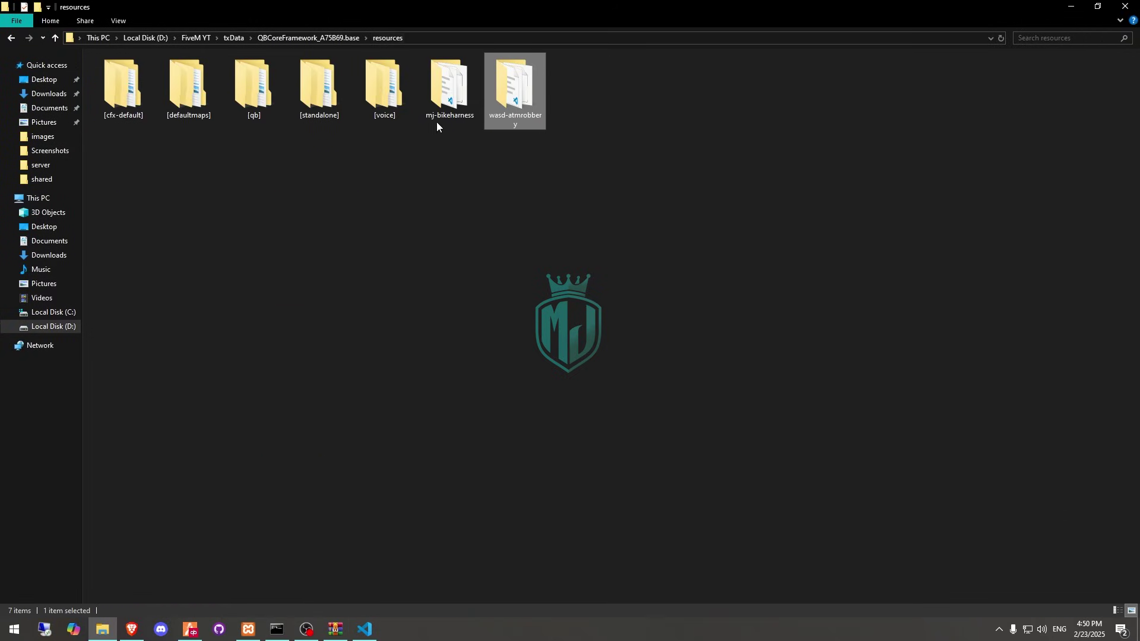
{"action": "double_click", "coordinate": [258, 94]}
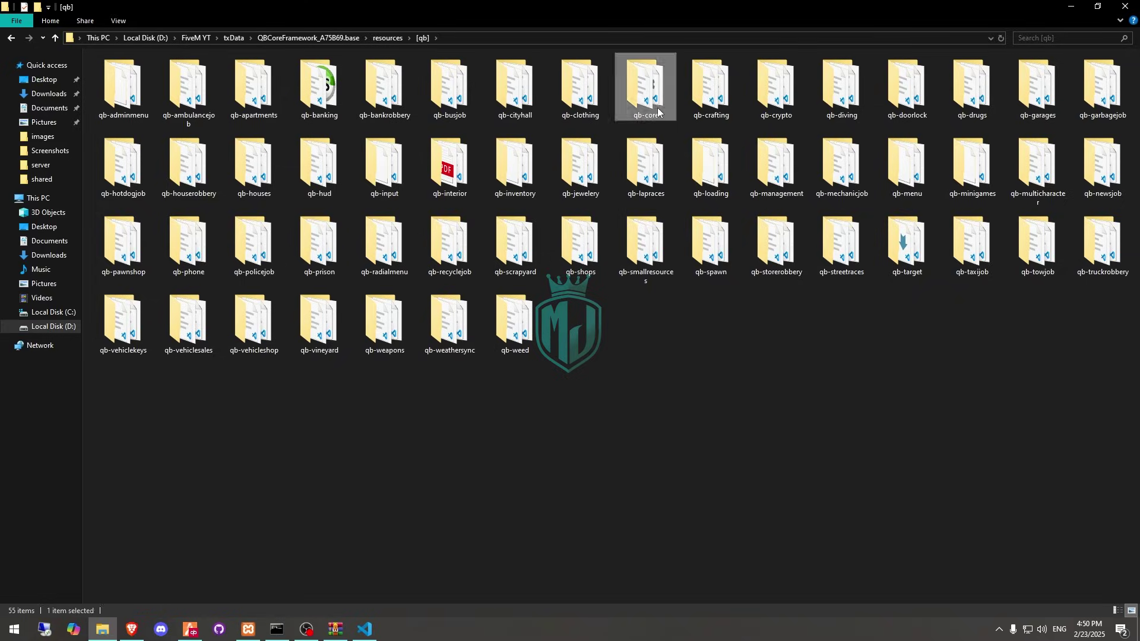
{"action": "double_click", "coordinate": [646, 89]}
{"action": "double_click", "coordinate": [180, 134]}
{"action": "left_click", "coordinate": [163, 86]}
{"action": "double_click", "coordinate": [166, 86]}
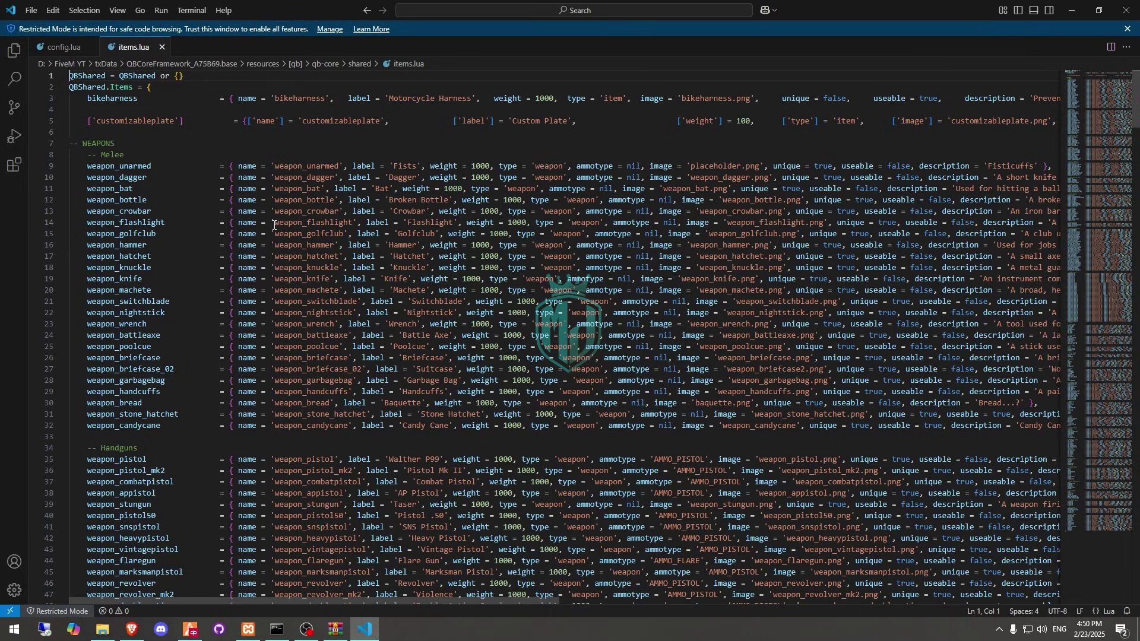
- Make room at the start of QBShared.Items and copy the bikeharness entry as a template for a new item
{"action": "left_click", "coordinate": [218, 90]}
{"action": "key", "text": "Return"}
{"action": "key", "text": "Return"}
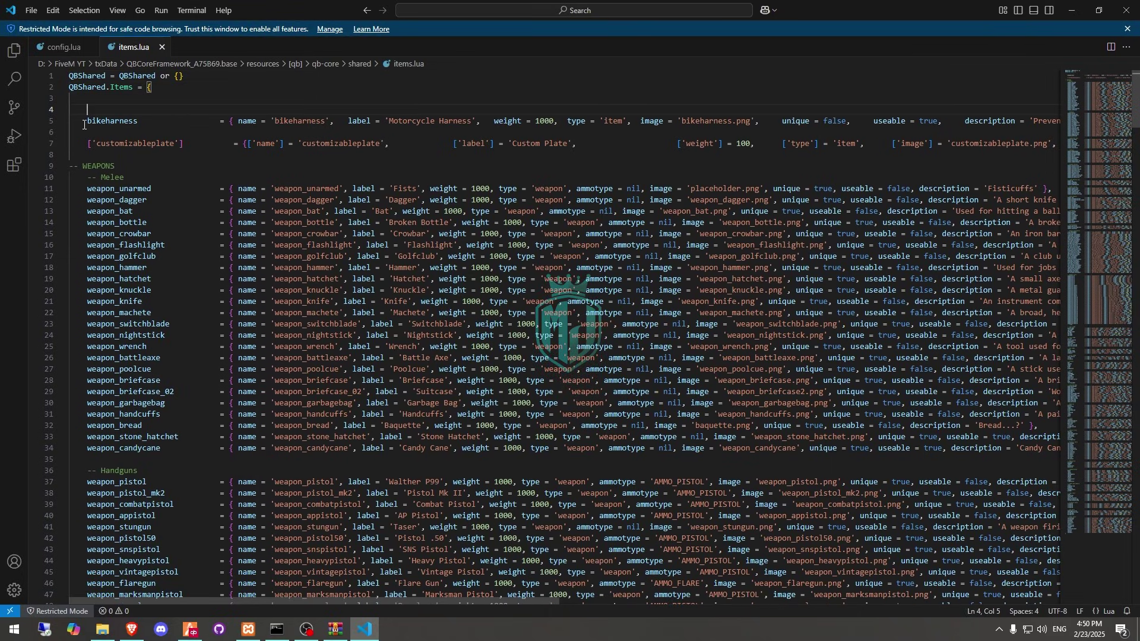
{"action": "left_click_drag", "start_coordinate": [83, 124], "coordinate": [84, 140]}
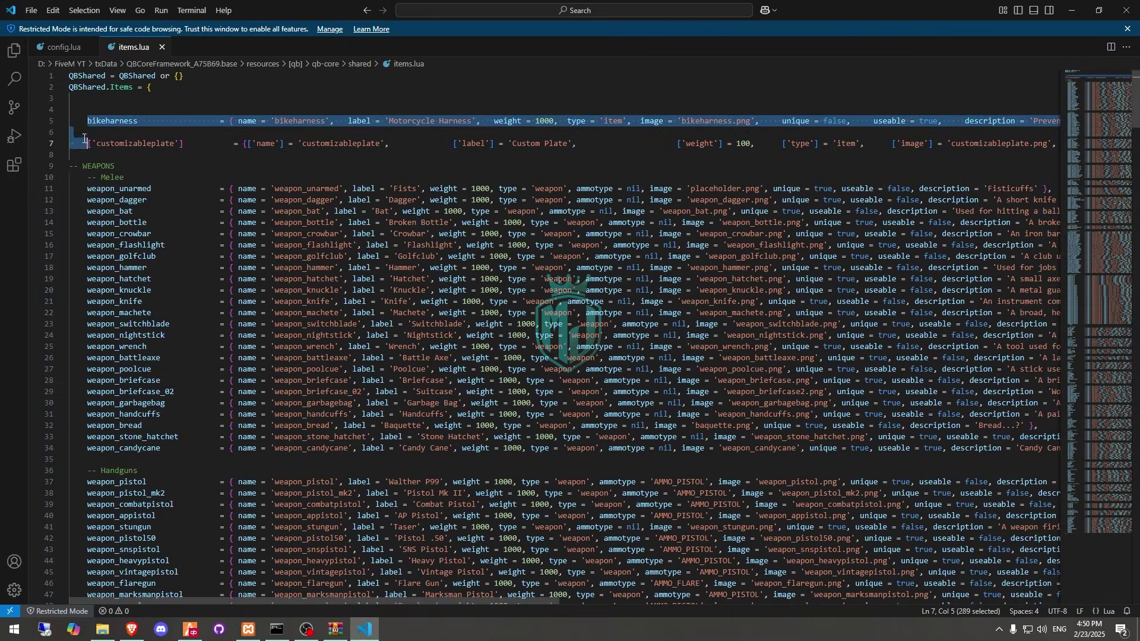
- Change the key of the duplicated entry in items.lua to heavy_rope, copied from Config.RopeItem in config.lua
{"action": "left_click", "coordinate": [64, 47]}
{"action": "double_click", "coordinate": [220, 268]}
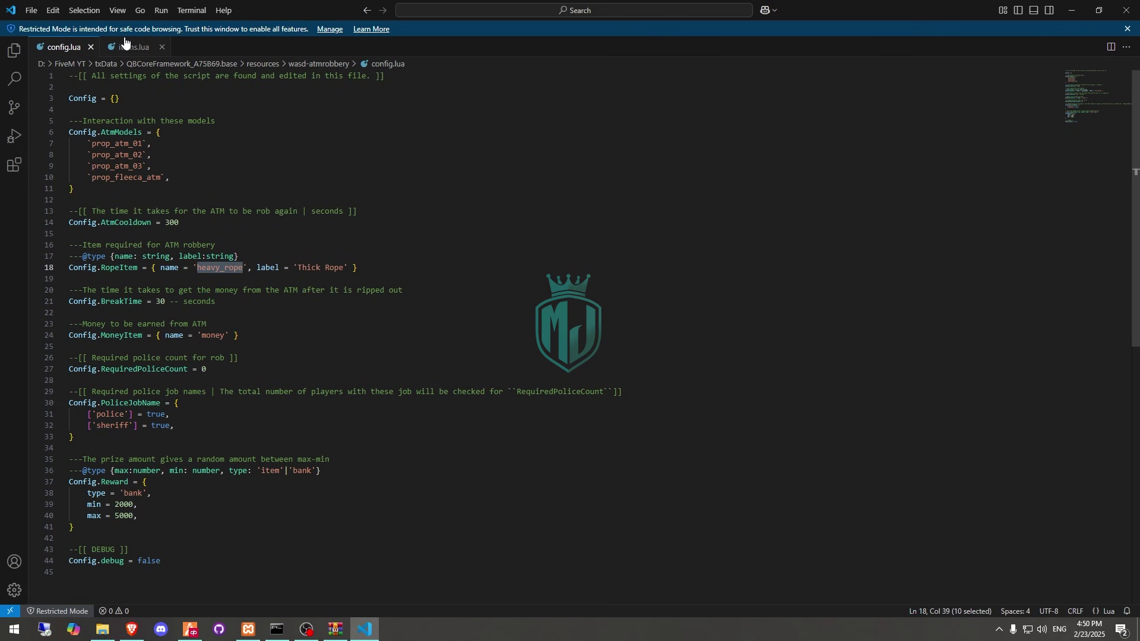
{"action": "key", "text": "ctrl+c"}
{"action": "left_click", "coordinate": [124, 47]}
{"action": "double_click", "coordinate": [112, 109]}
{"action": "key", "text": "ctrl+v"}
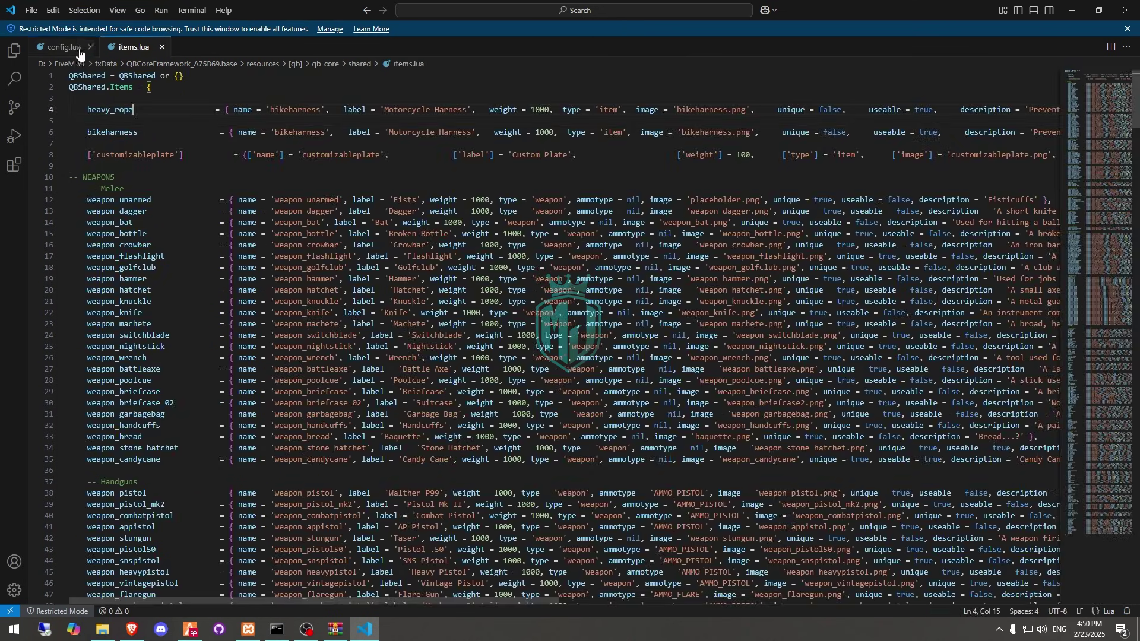
- Set the heavy_rope entry's label to 'Thick Rope', copied from the rope item in config.lua
{"action": "left_click", "coordinate": [80, 51]}
{"action": "left_click_drag", "start_coordinate": [297, 268], "coordinate": [345, 270]}
{"action": "left_click", "coordinate": [128, 47]}
{"action": "left_click_drag", "start_coordinate": [383, 109], "coordinate": [473, 110]}
{"action": "key", "text": "ctrl+v"}
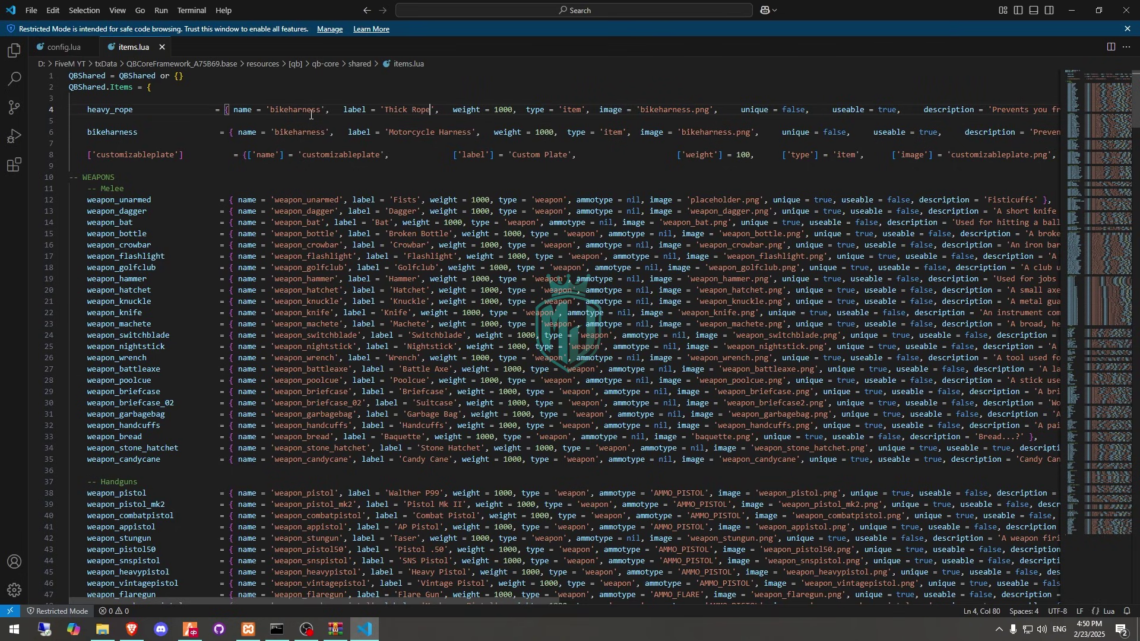
- Set the name value of the new entry to 'heavy_rope', copied from its key
{"action": "double_click", "coordinate": [103, 109]}
{"action": "key", "text": "ctrl+c"}
{"action": "double_click", "coordinate": [296, 109]}
{"action": "key", "text": "ctrl+v"}
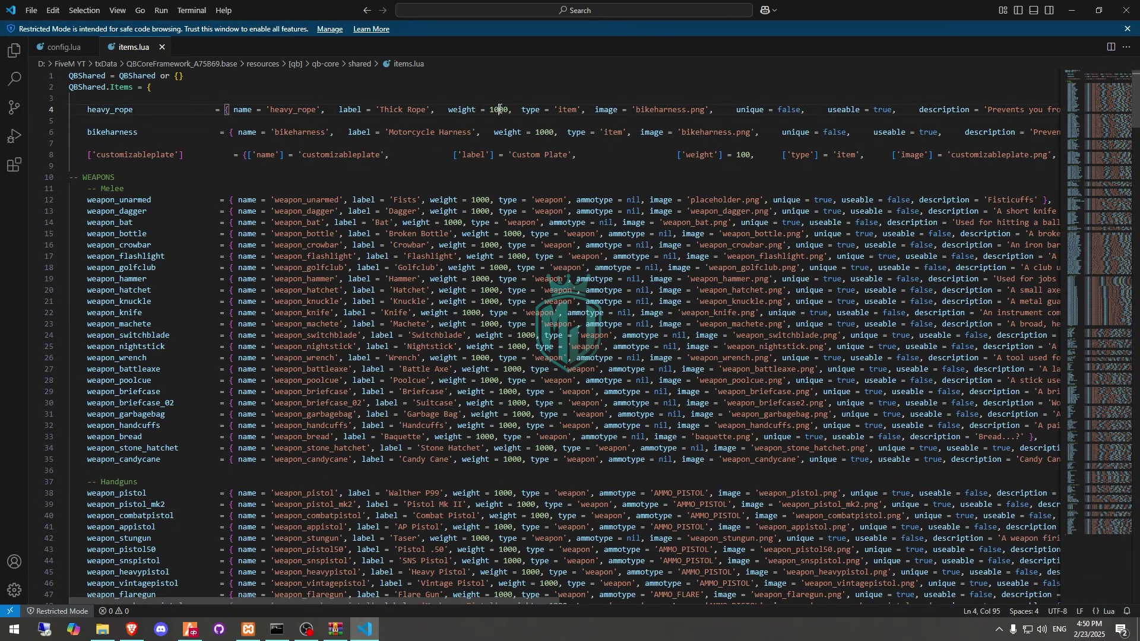
- Replace the heavy_rope entry's description with 'A thick rope used to do Some Work'
{"action": "left_click", "coordinate": [658, 110]}
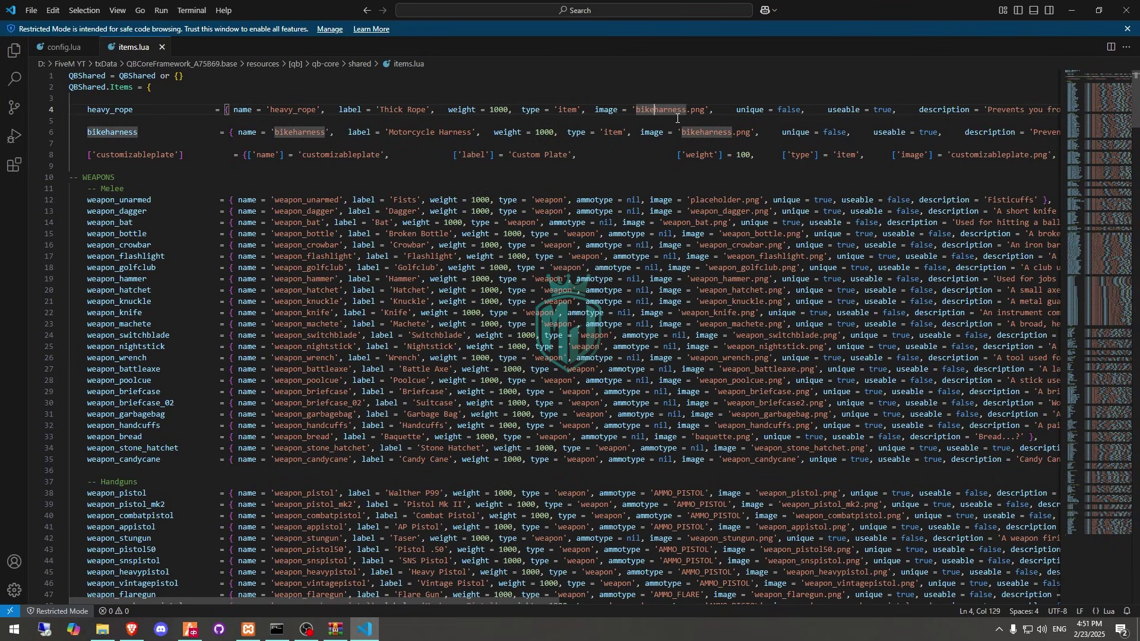
{"action": "left_click_drag", "start_coordinate": [392, 598], "coordinate": [606, 597]}
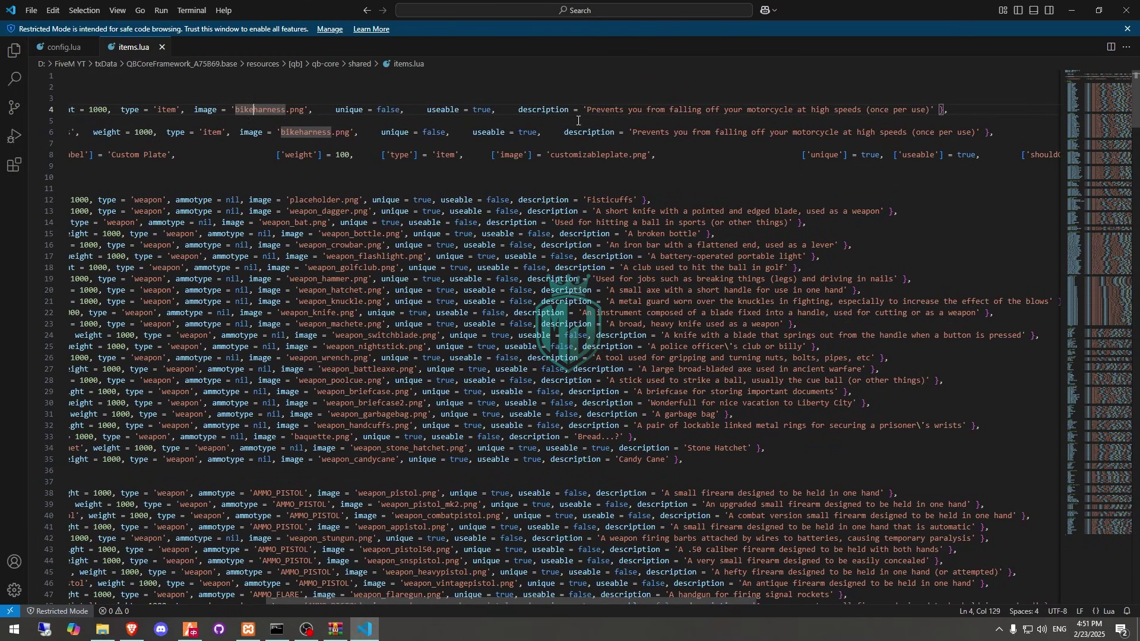
{"action": "left_click_drag", "start_coordinate": [587, 114], "coordinate": [1043, 110]}
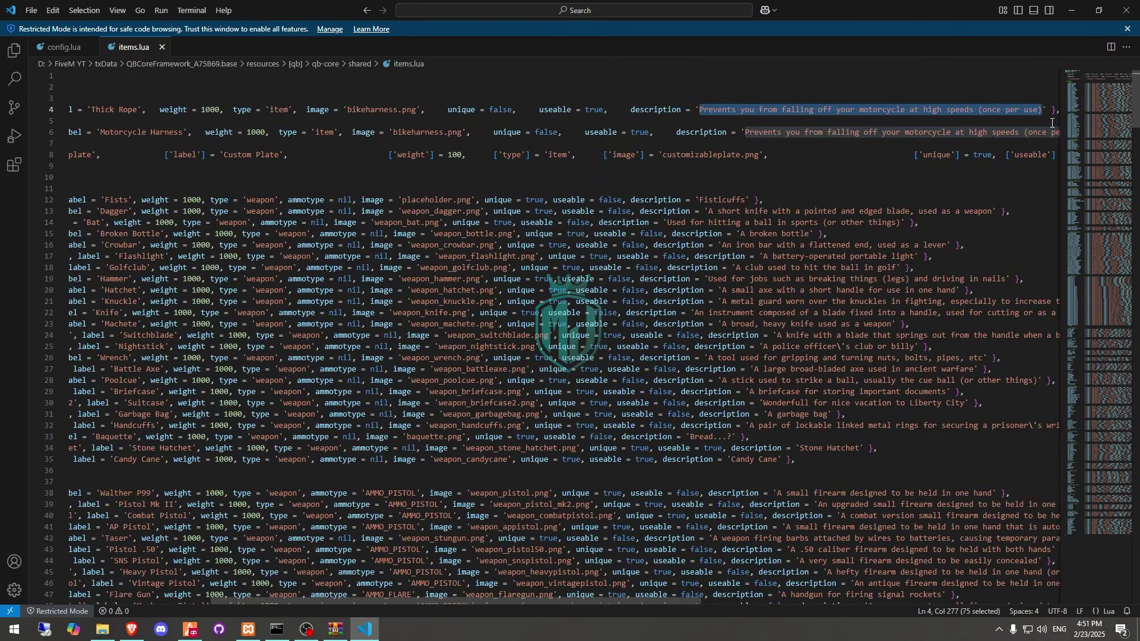
{"action": "type", "text": "A thick ro"}
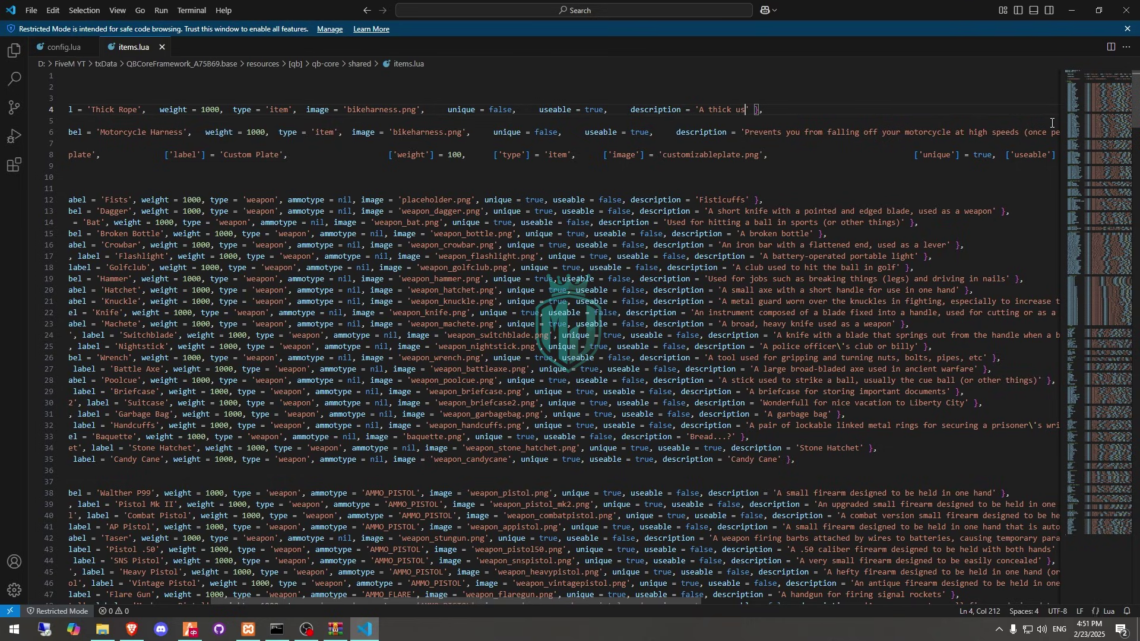
{"action": "type", "text": "pe used to do Some Work"}
- Remove the blank line between the heavy_rope and bikeharness entries
{"action": "left_click_drag", "start_coordinate": [649, 603], "coordinate": [323, 536]}
{"action": "left_click", "coordinate": [94, 122]}
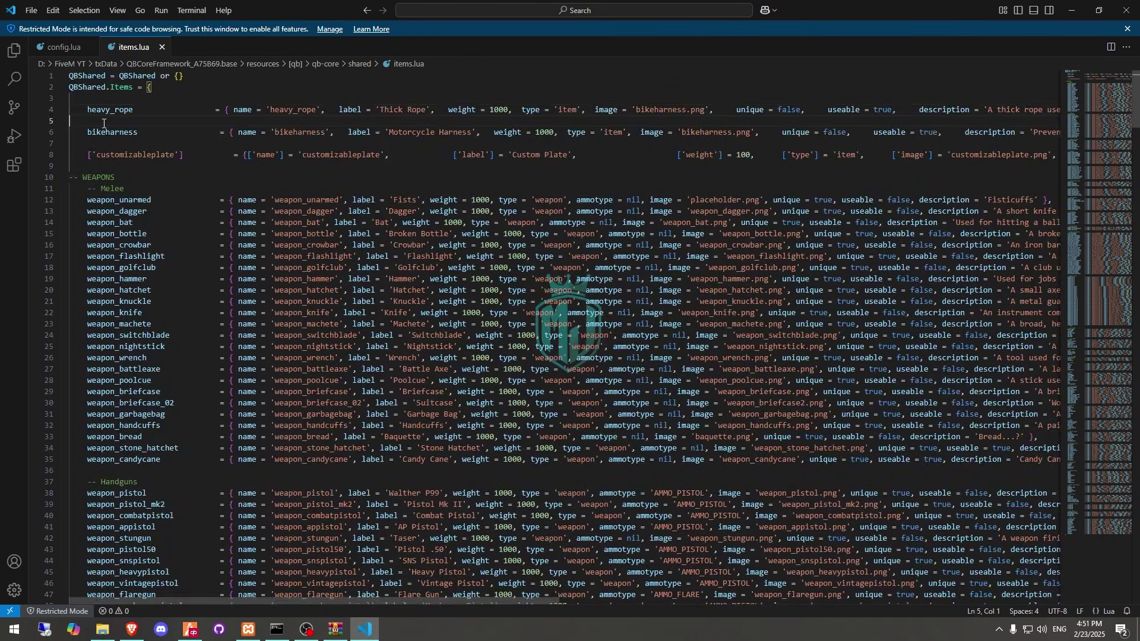
{"action": "key", "text": "BackSpace"}
{"action": "left_click_drag", "start_coordinate": [546, 601], "coordinate": [394, 542]}
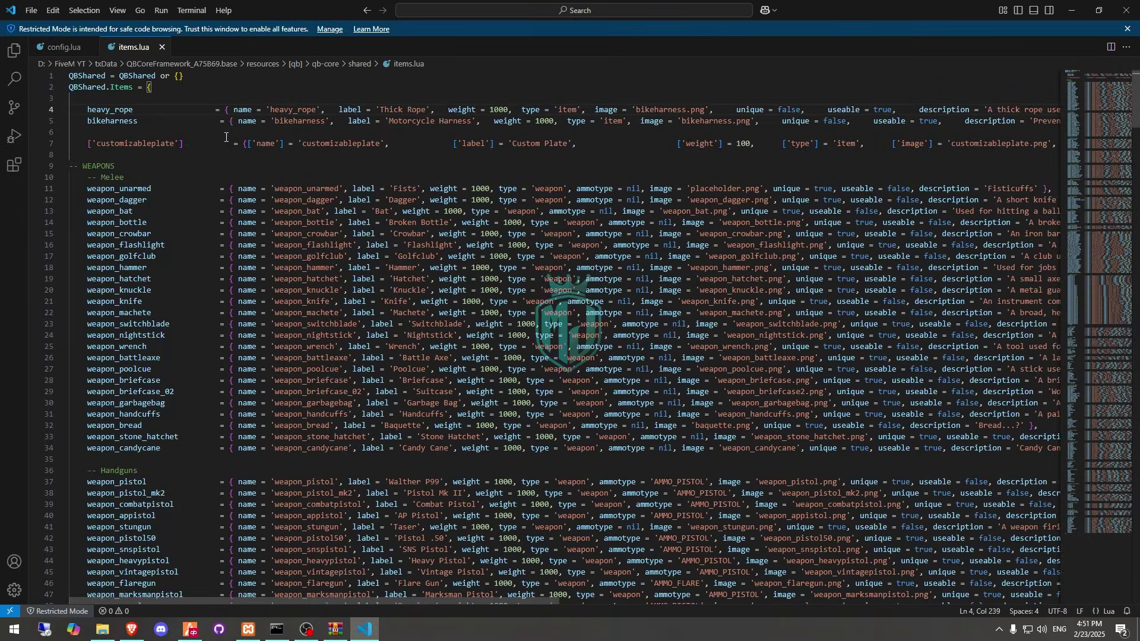
{"action": "left_click", "coordinate": [147, 109]}
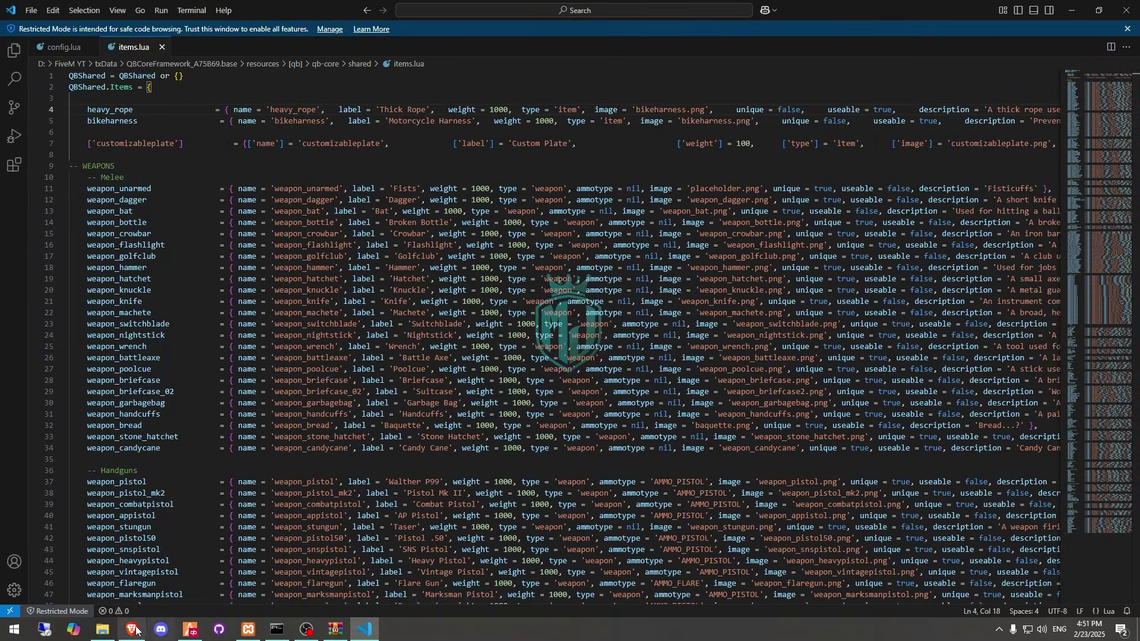
- Return to the resources folder in File Explorer and select the wasd-atmrobbery folder's name for copying
{"action": "left_click", "coordinate": [103, 630]}
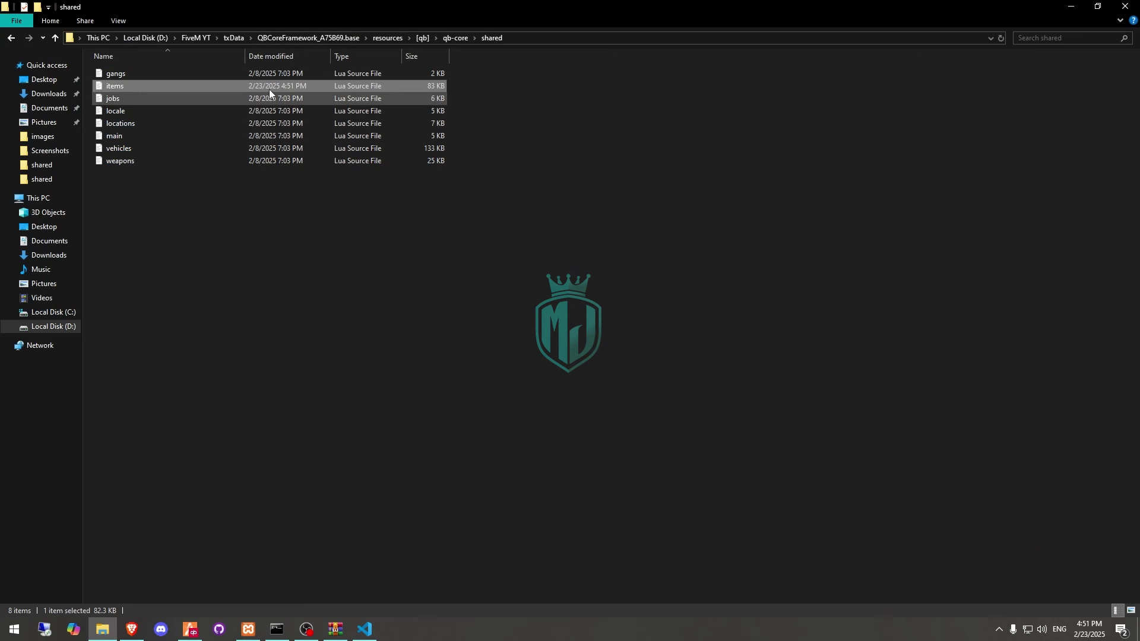
{"action": "left_click", "coordinate": [392, 37]}
{"action": "left_click", "coordinate": [530, 100]}
{"action": "key", "text": "F2"}
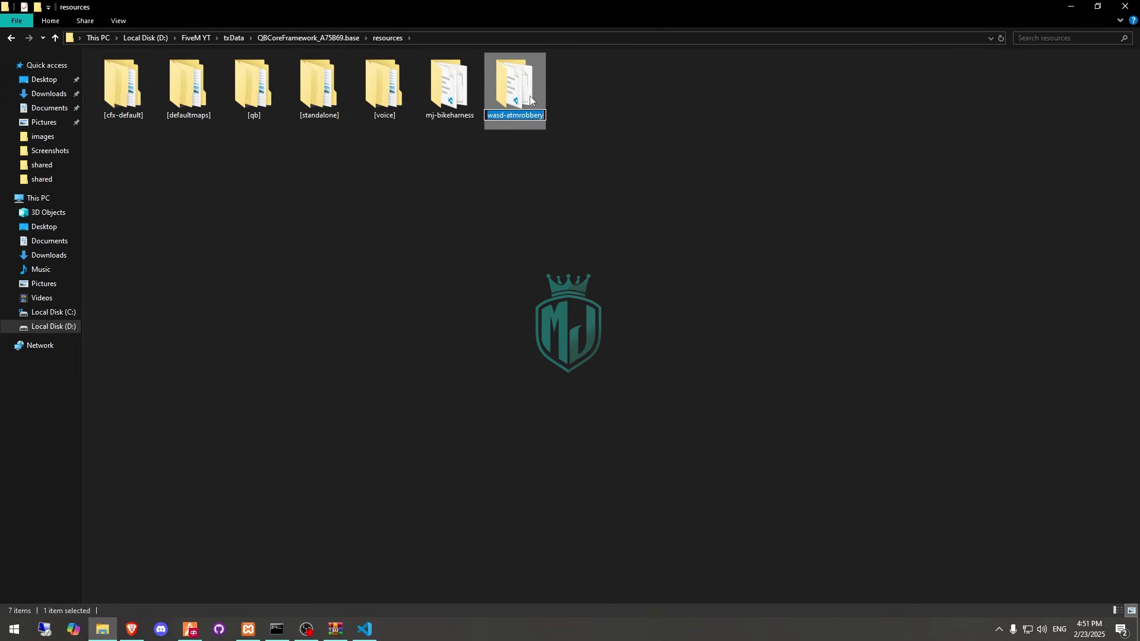
- Open server.cfg from the server's base folder and add the line 'ensure wasd-atmrobbery' below 'ensure mj-bikeharness'
{"action": "left_click", "coordinate": [308, 37]}
{"action": "double_click", "coordinate": [448, 87]}
{"action": "scroll", "coordinate": [487, 316], "scroll_direction": "down", "scroll_amount": 10}
{"action": "left_click_drag", "start_coordinate": [115, 368], "coordinate": [162, 368]}
{"action": "left_click", "coordinate": [166, 374]}
{"action": "type", "text": "ensure wasd-atmrobbery"}
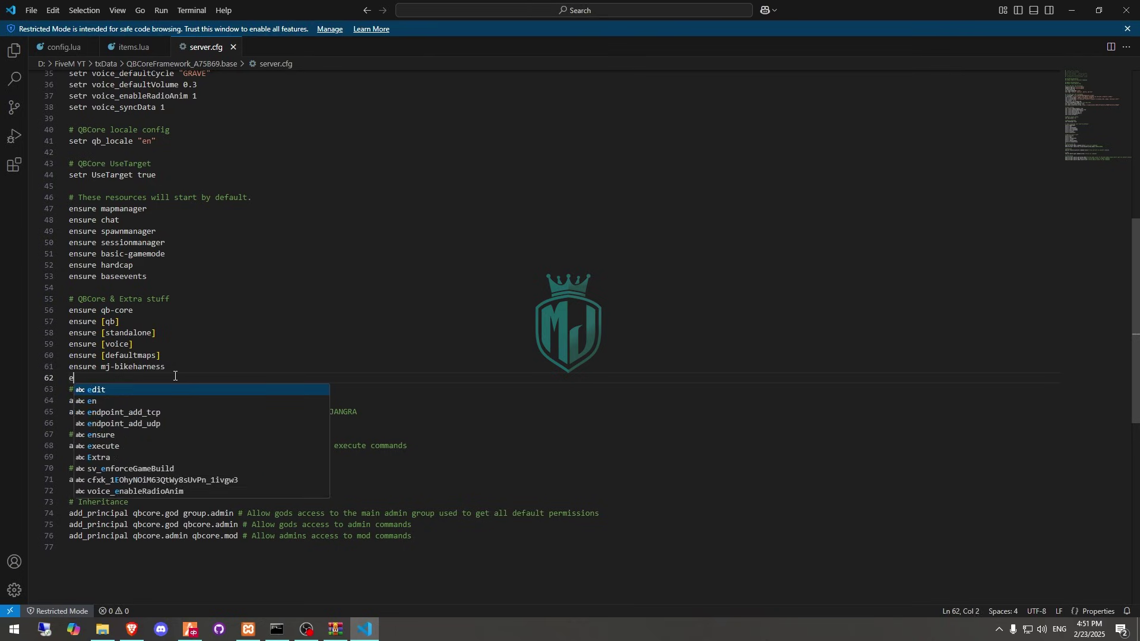
{"action": "key", "text": "Return"}
{"action": "key", "text": "Return"}
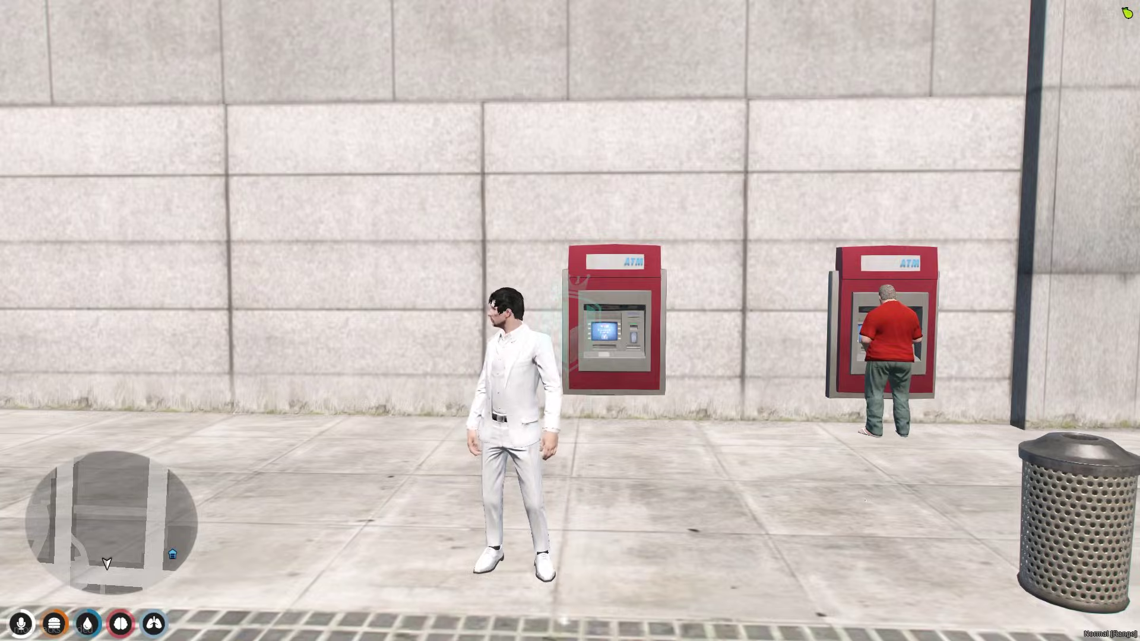
- Restart the server through txAdmin and spawn the character at Last Location
{"action": "key", "text": "F1"}
{"action": "key", "text": "Right"}
{"action": "key", "text": "Right"}
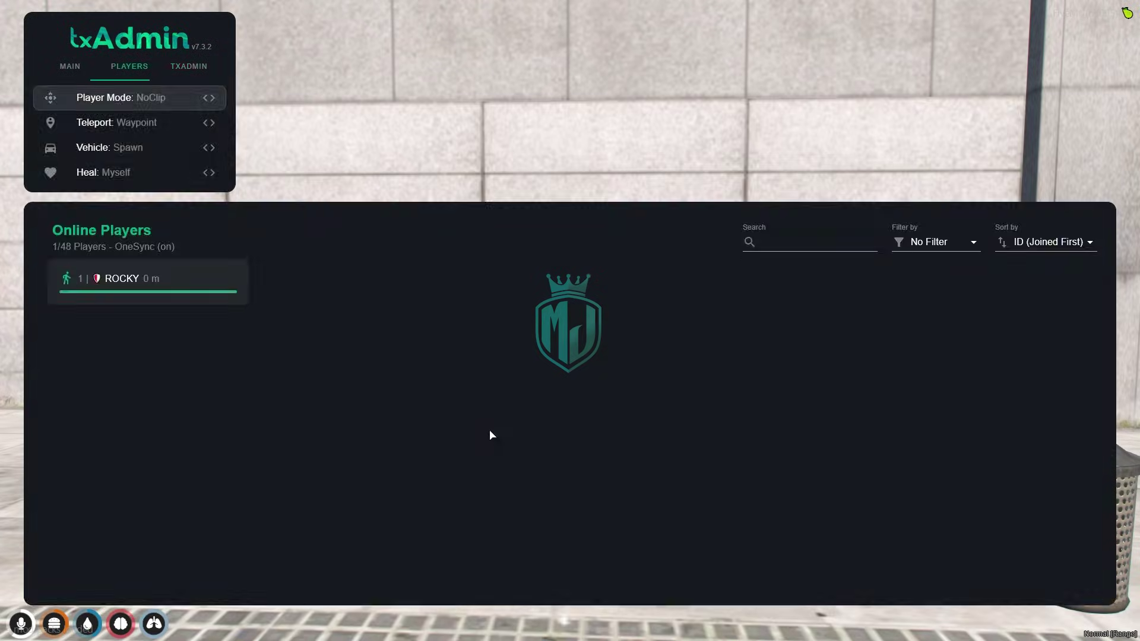
{"action": "left_click", "coordinate": [89, 336]}
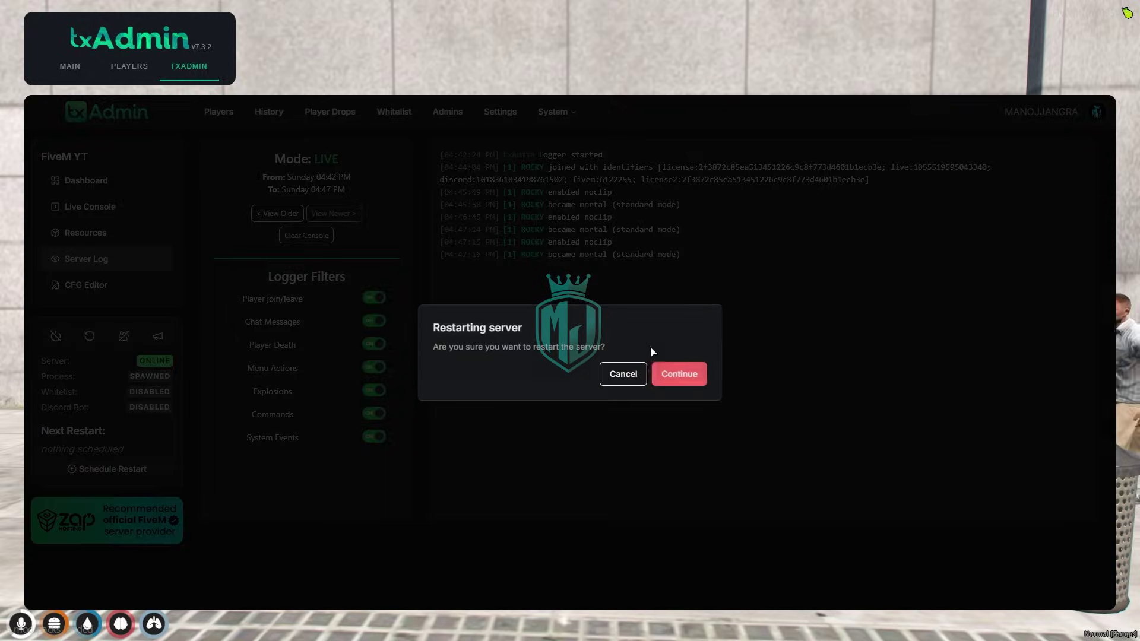
{"action": "left_click", "coordinate": [680, 374]}
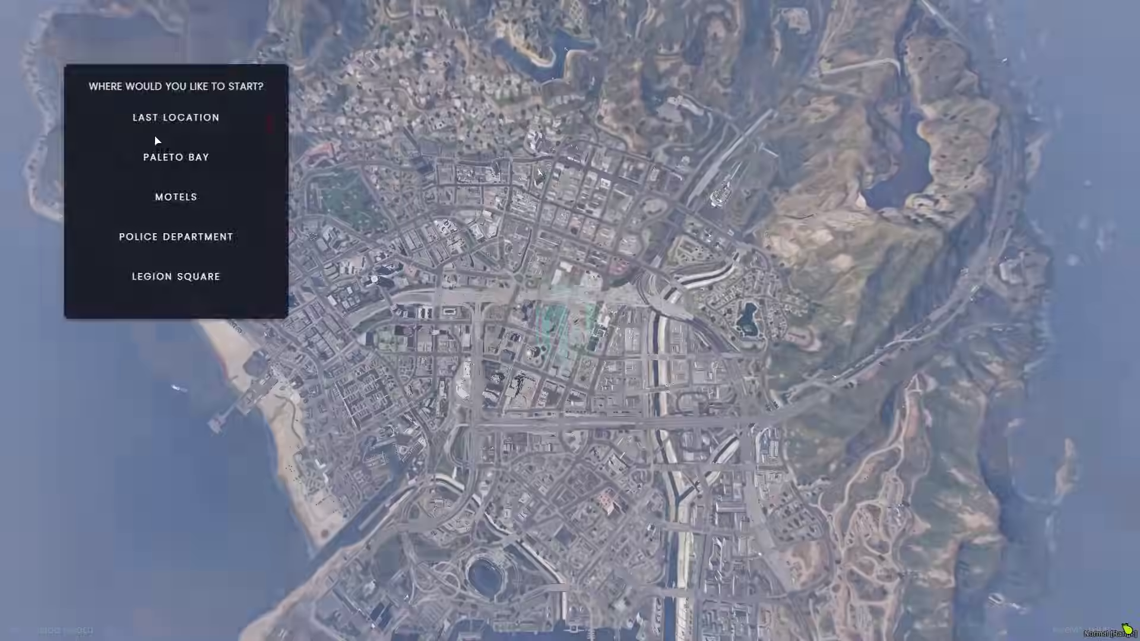
{"action": "left_click", "coordinate": [156, 128]}
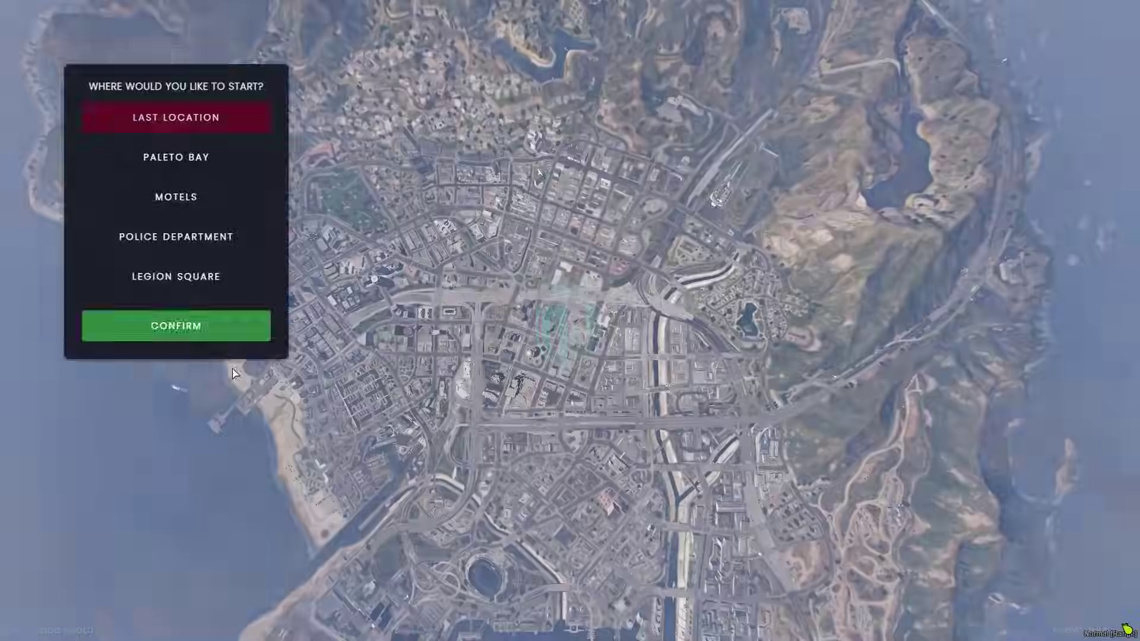
{"action": "left_click", "coordinate": [175, 326]}
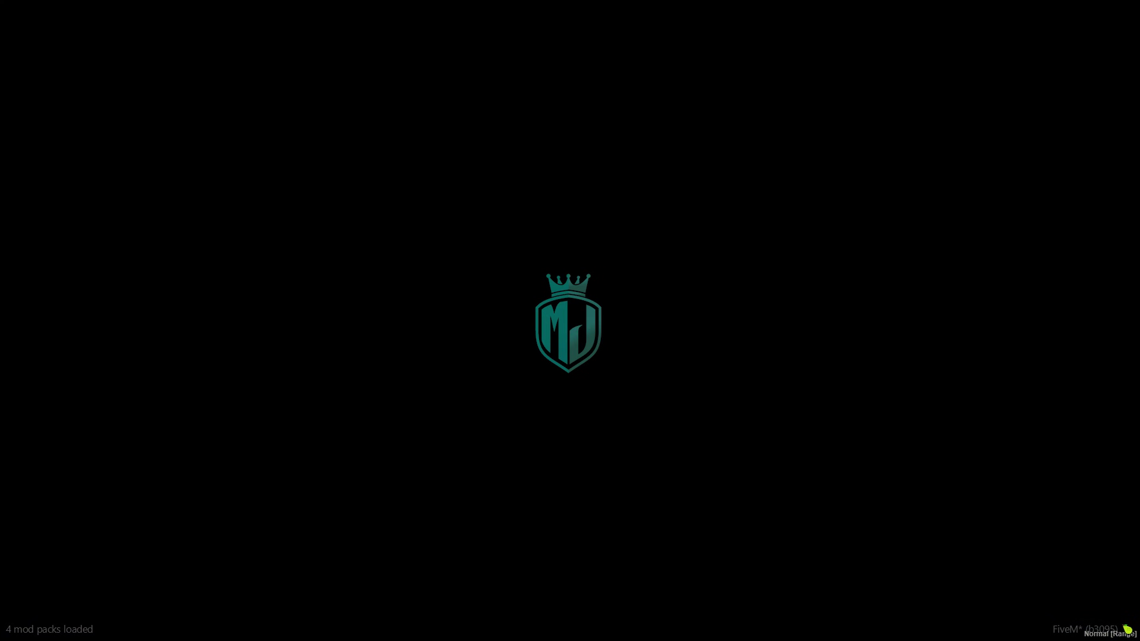
- Run /giveitem 1 heavy_rope 1 in the chat and check the Thick Rope in the inventory
{"action": "type", "text": "t/giveite"}
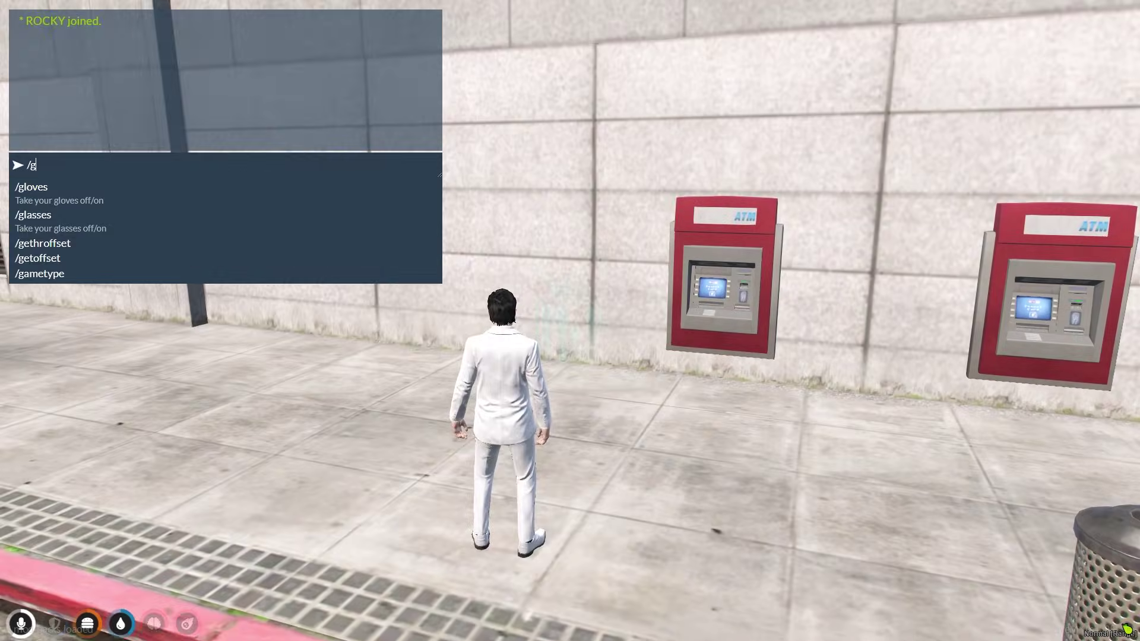
{"action": "type", "text": "m 1 heavy_rope 1"}
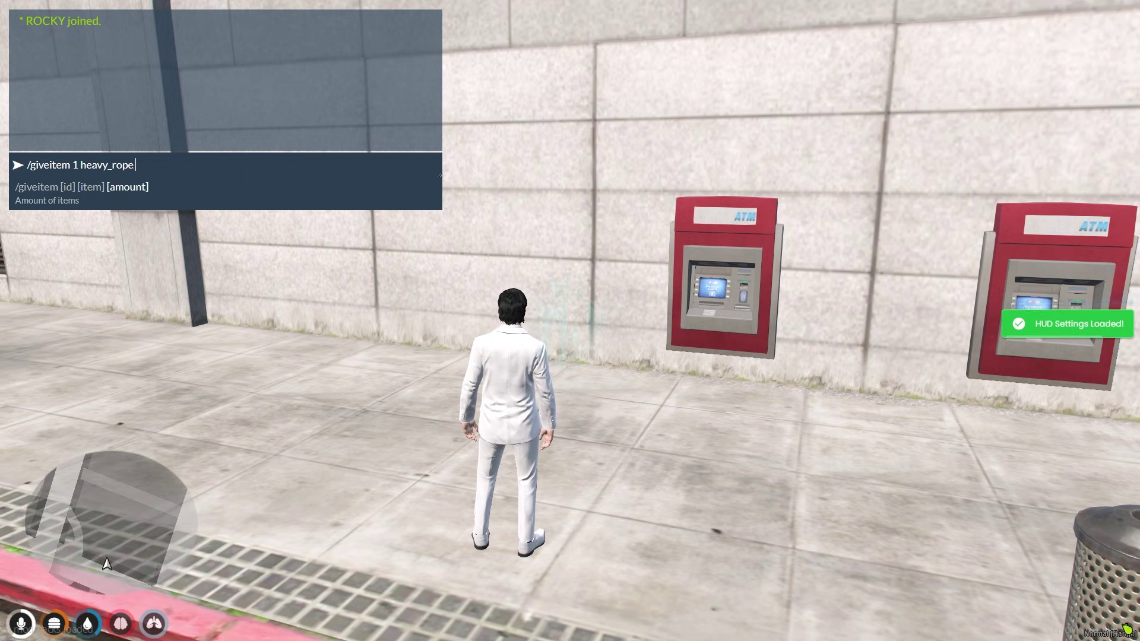
{"action": "key", "text": "Return"}
{"action": "key", "text": "Tab"}
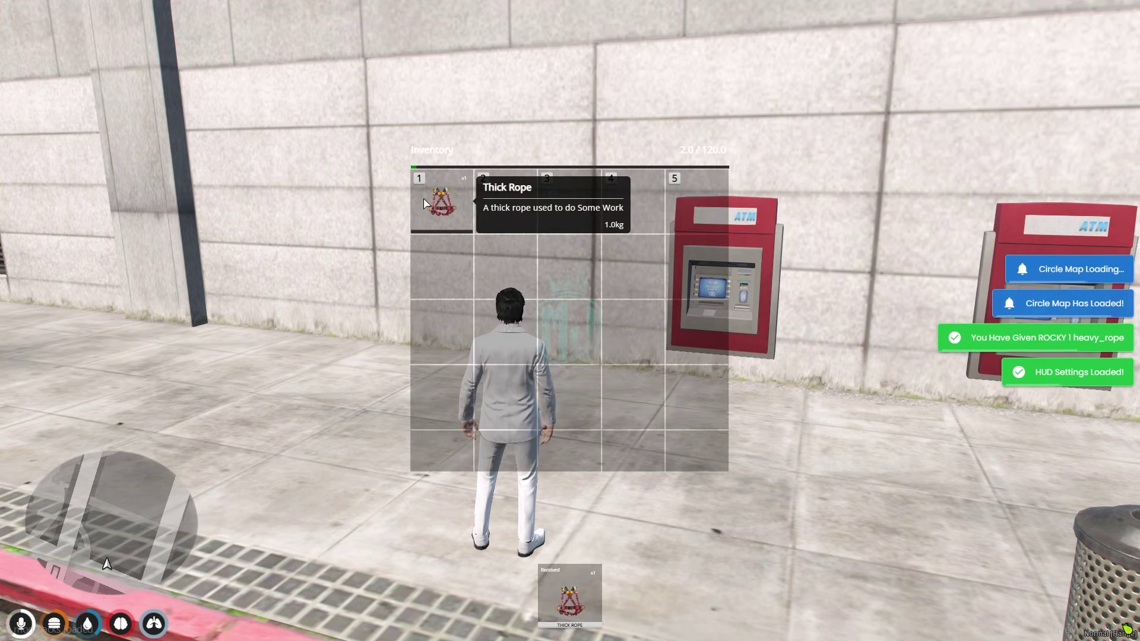
{"action": "key", "text": "Tab"}
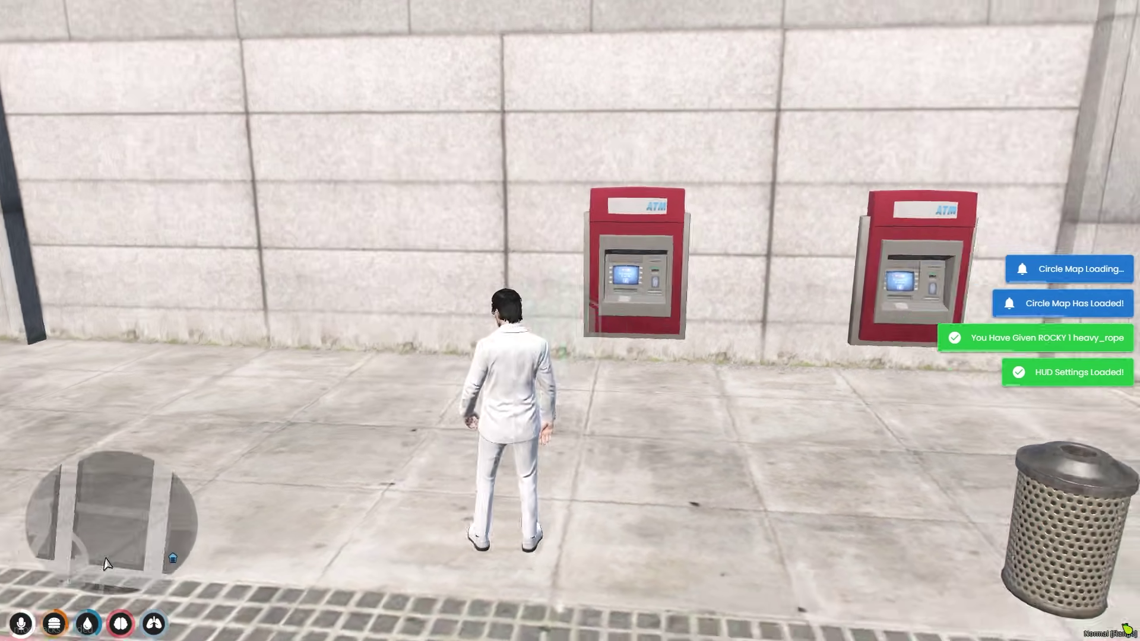
- Spawn an ignus vehicle near the ATMs with the /car chat command
{"action": "type", "text": "wt/car "}
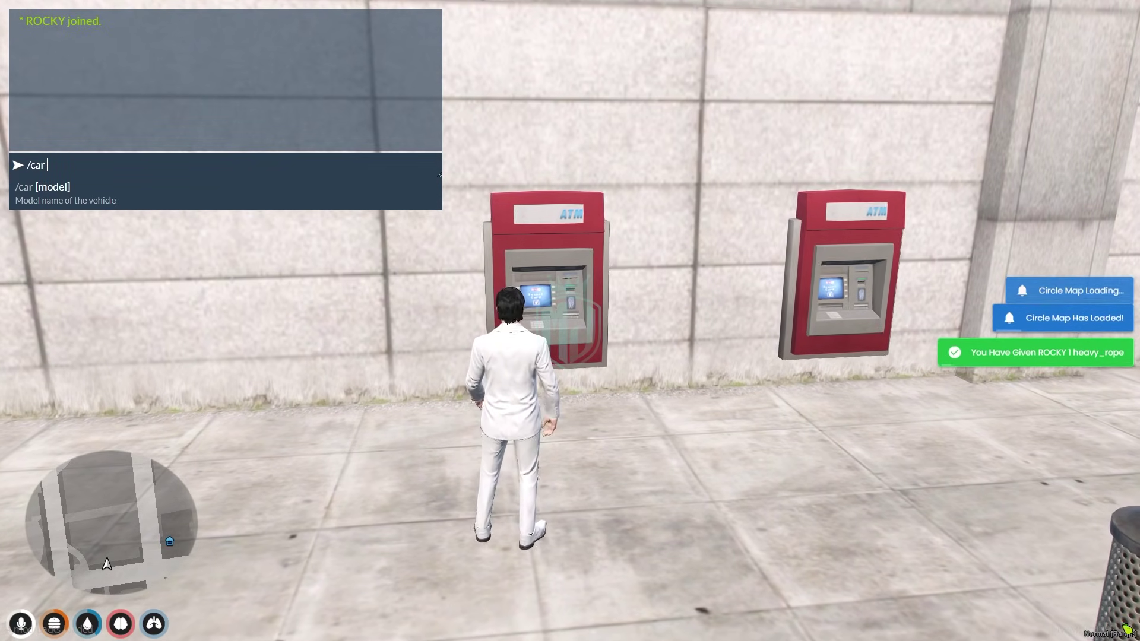
{"action": "type", "text": "ignus"}
{"action": "key", "text": "Return"}
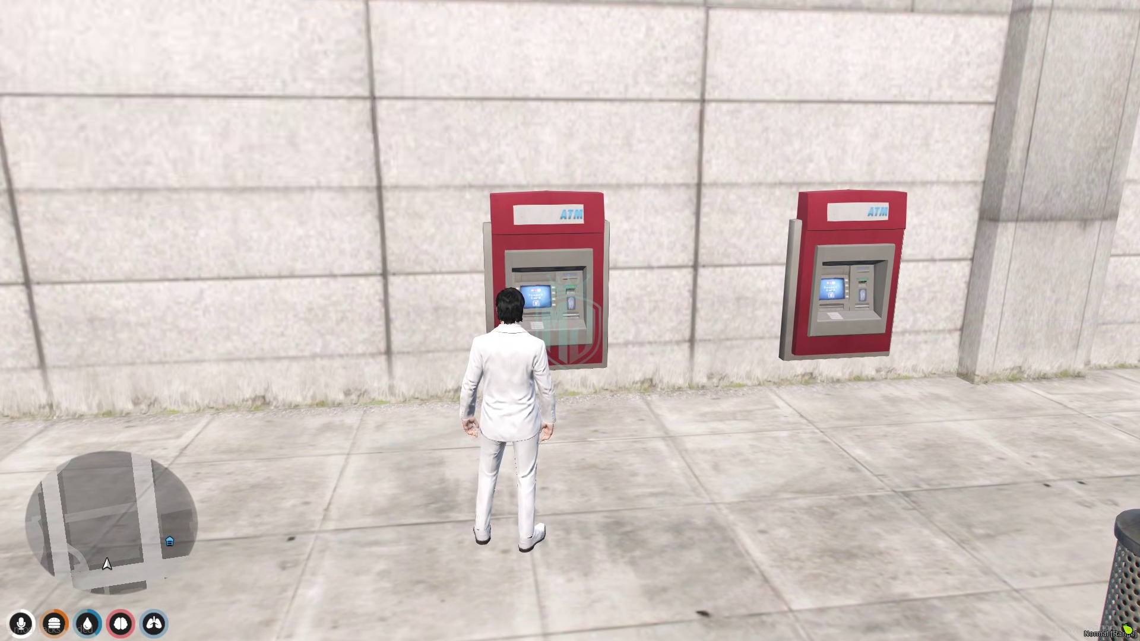
- Turn the car around, park it on the sidewalk with its rear toward the ATMs, and get out
{"action": "key", "text": "s"}
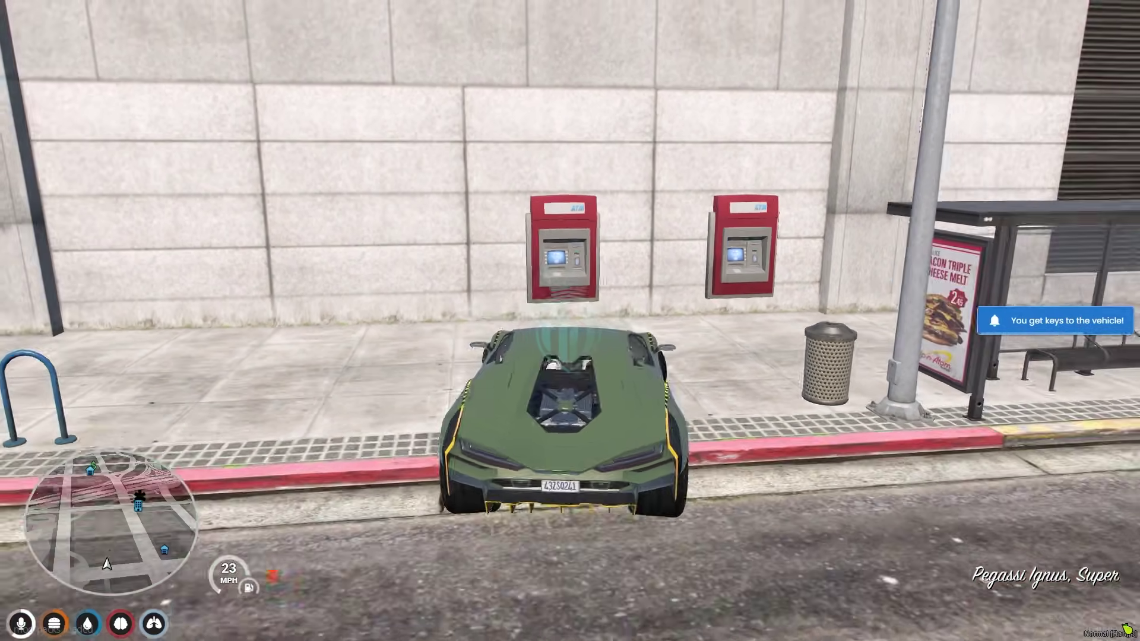
{"action": "key", "text": "a"}
{"action": "key", "text": "d"}
{"action": "key", "text": "w"}
{"action": "key", "text": "d"}
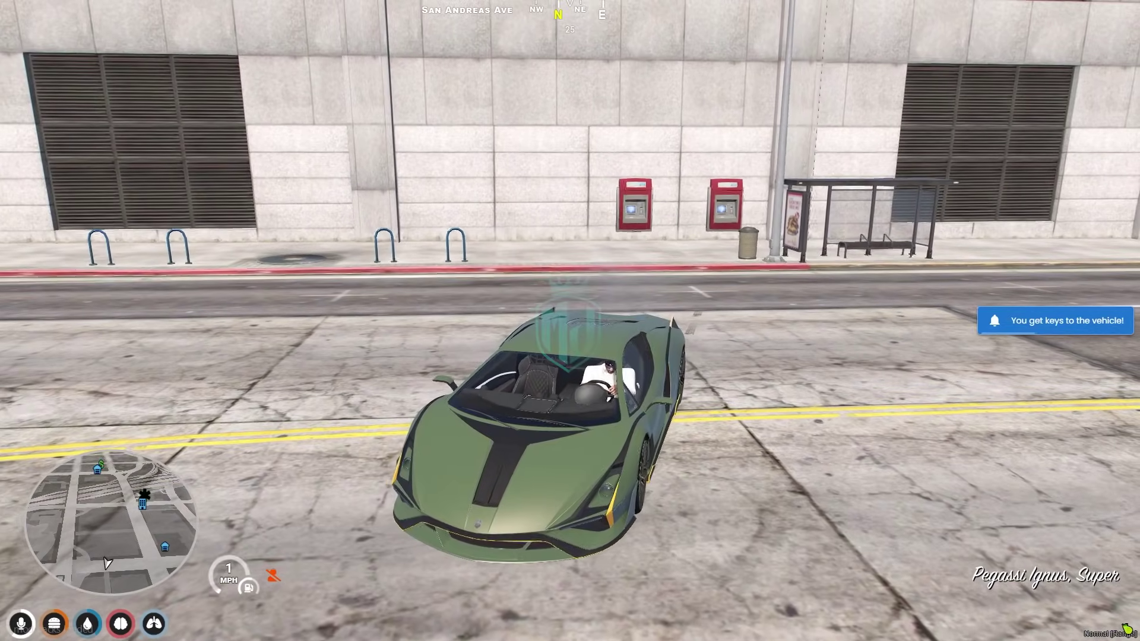
{"action": "key", "text": "s"}
{"action": "key", "text": "a"}
{"action": "key", "text": "w"}
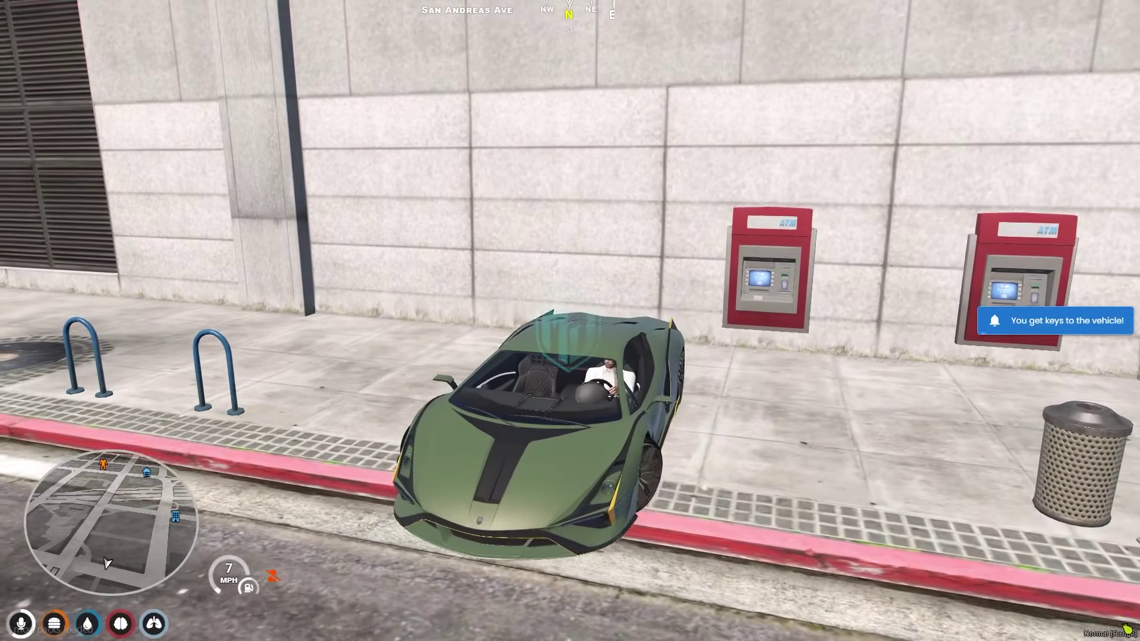
{"action": "key", "text": "f"}
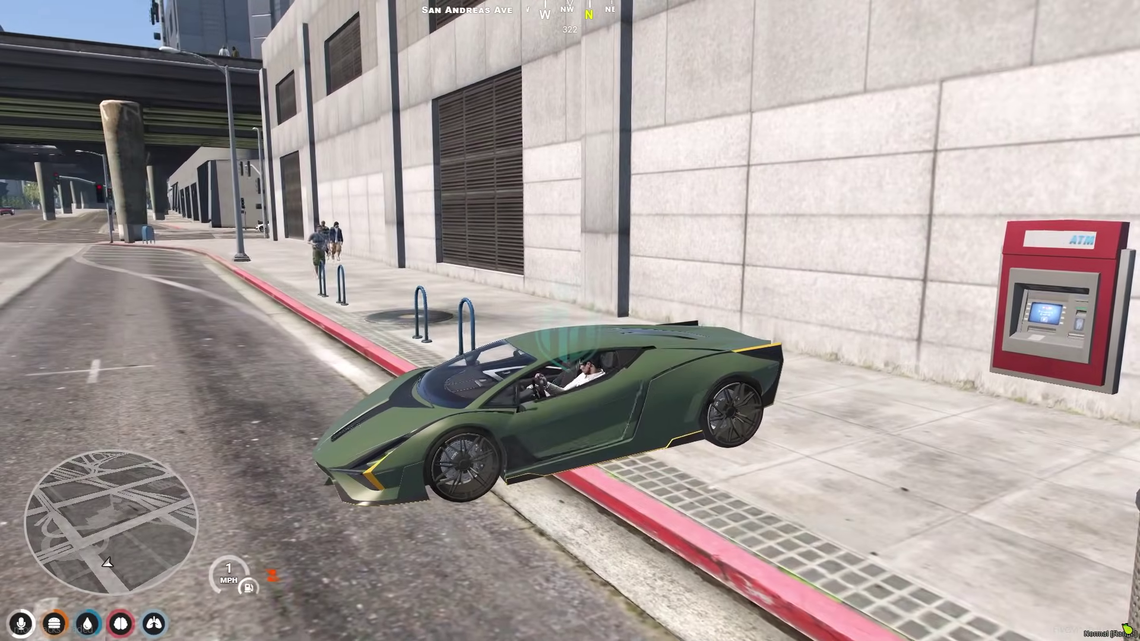
- Walk up to the nearest ATM and use the Thick Rope from inventory slot 1 to hook it
{"action": "key", "text": "w"}
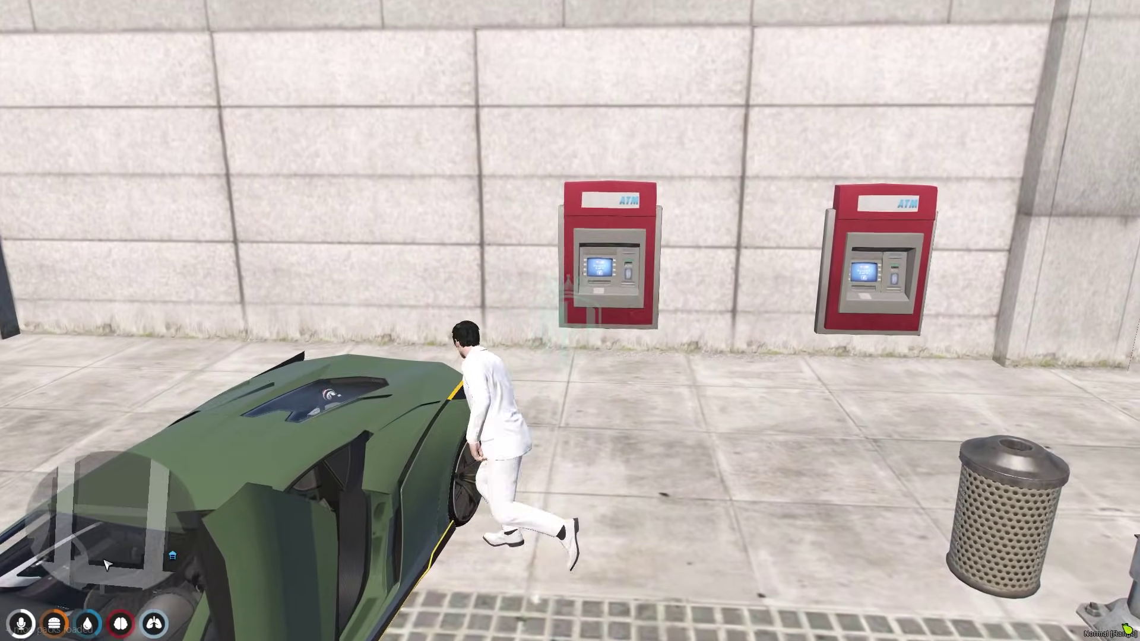
{"action": "key", "text": "1"}
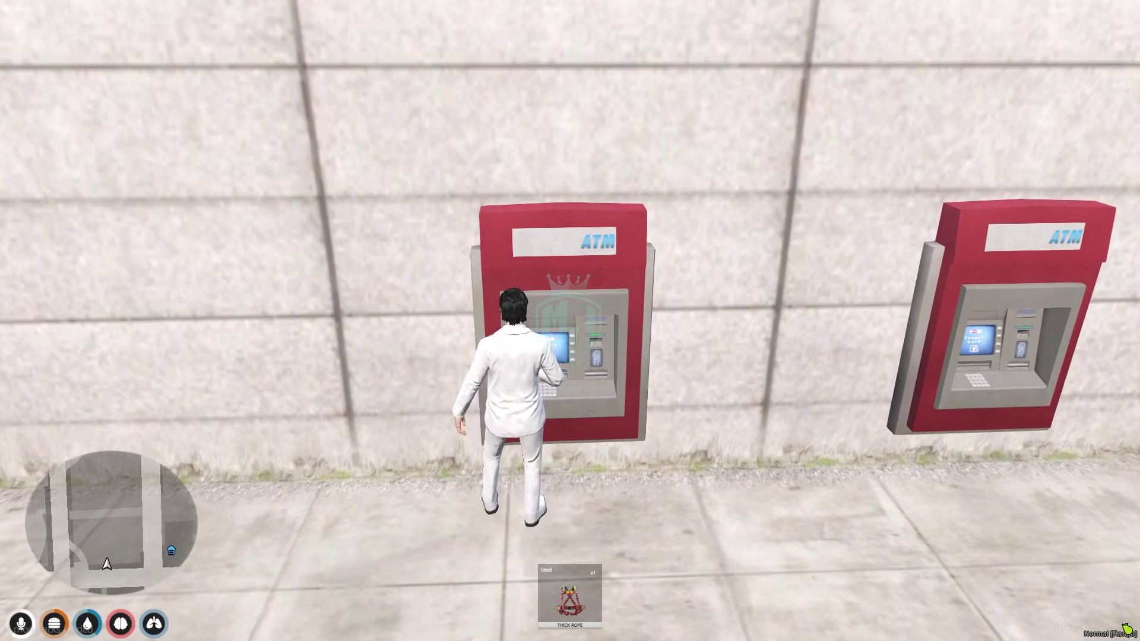
{"action": "key", "text": "alt"}
{"action": "right_click", "coordinate": [570, 326]}
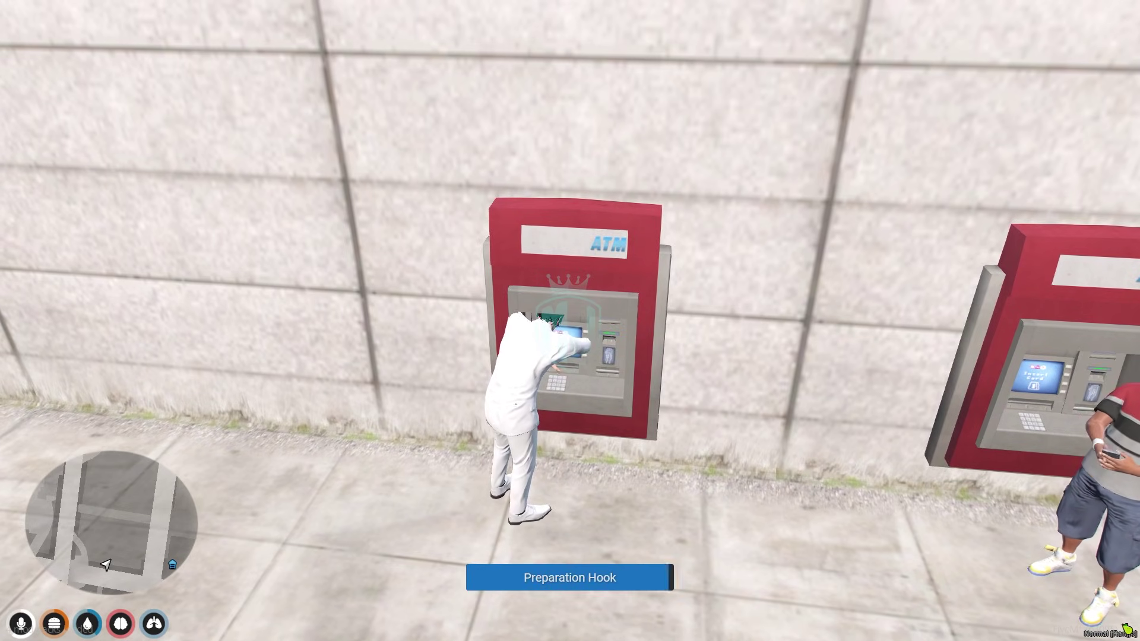
- Carry the rope's free end to the back of the car and attach it there
{"action": "key", "text": "w"}
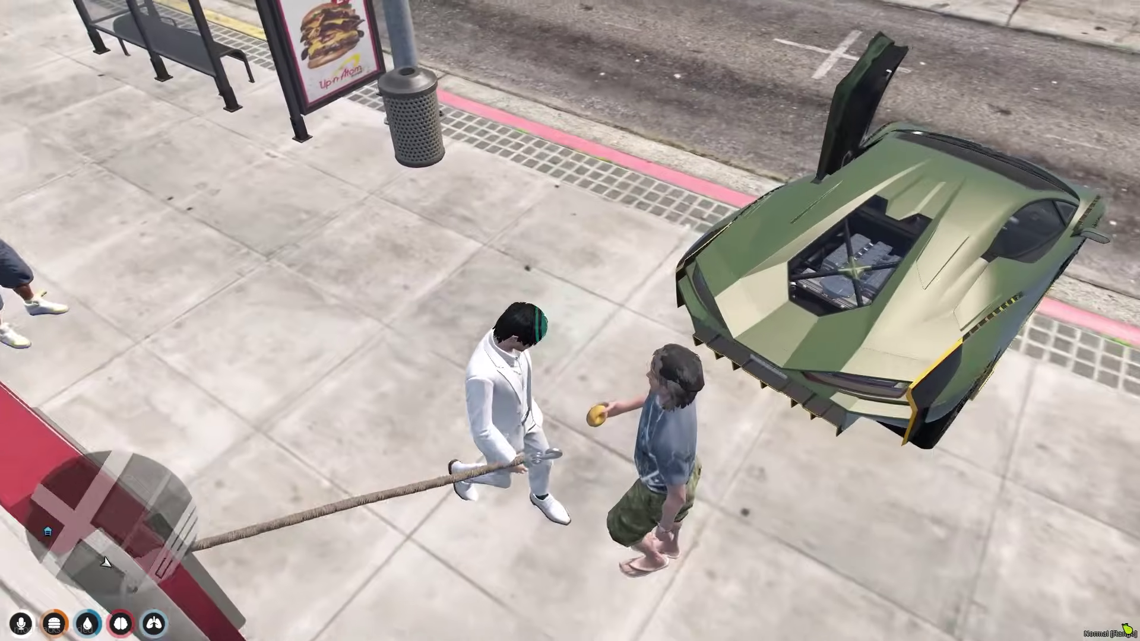
{"action": "key", "text": "alt"}
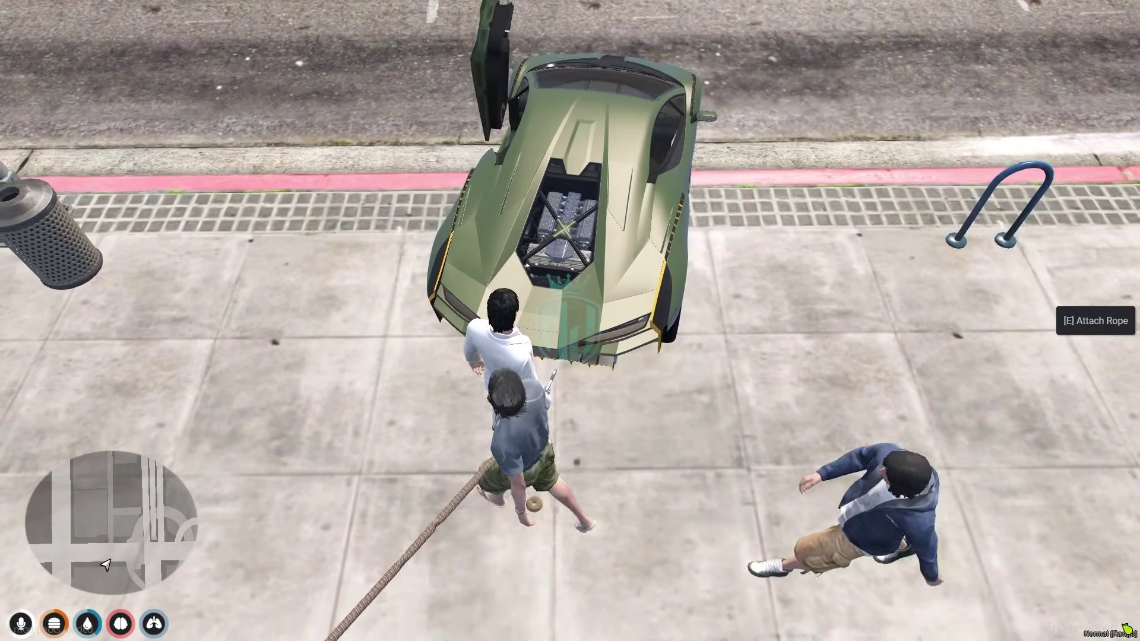
{"action": "key", "text": "e"}
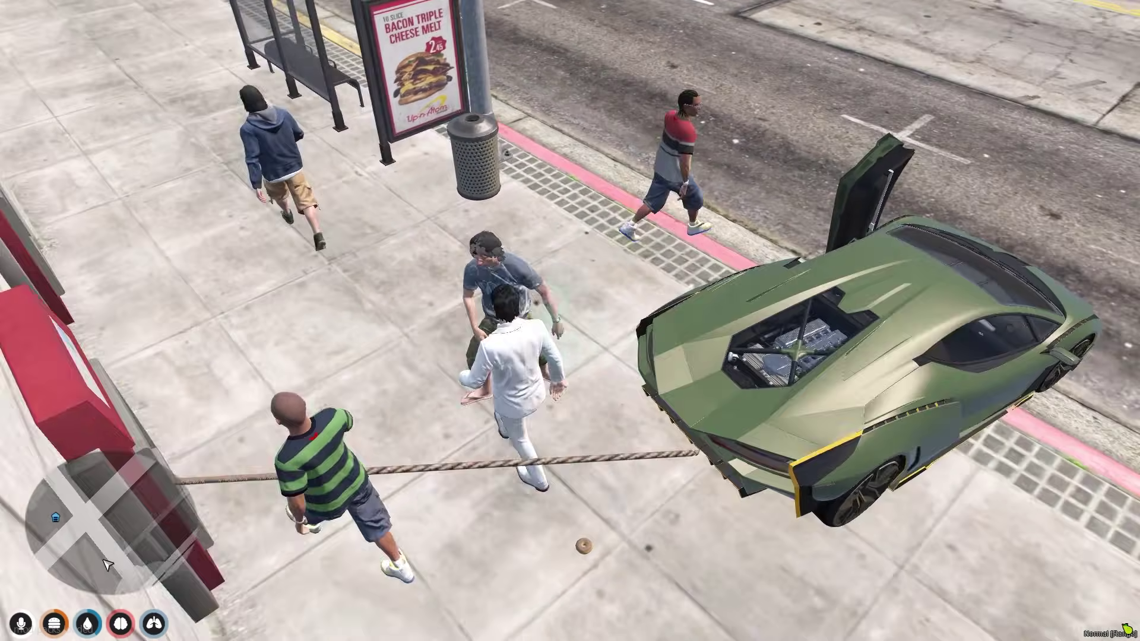
- Get back into the car and try to pull the roped ATM off the wall
{"action": "key", "text": "w"}
{"action": "key", "text": "f"}
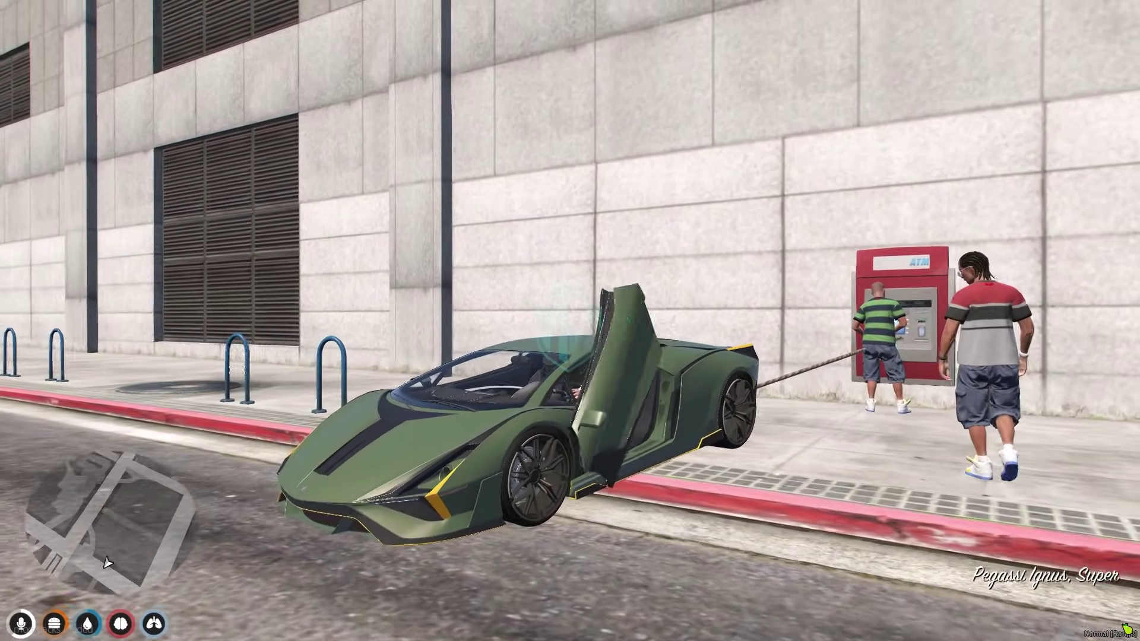
{"action": "key", "text": "w"}
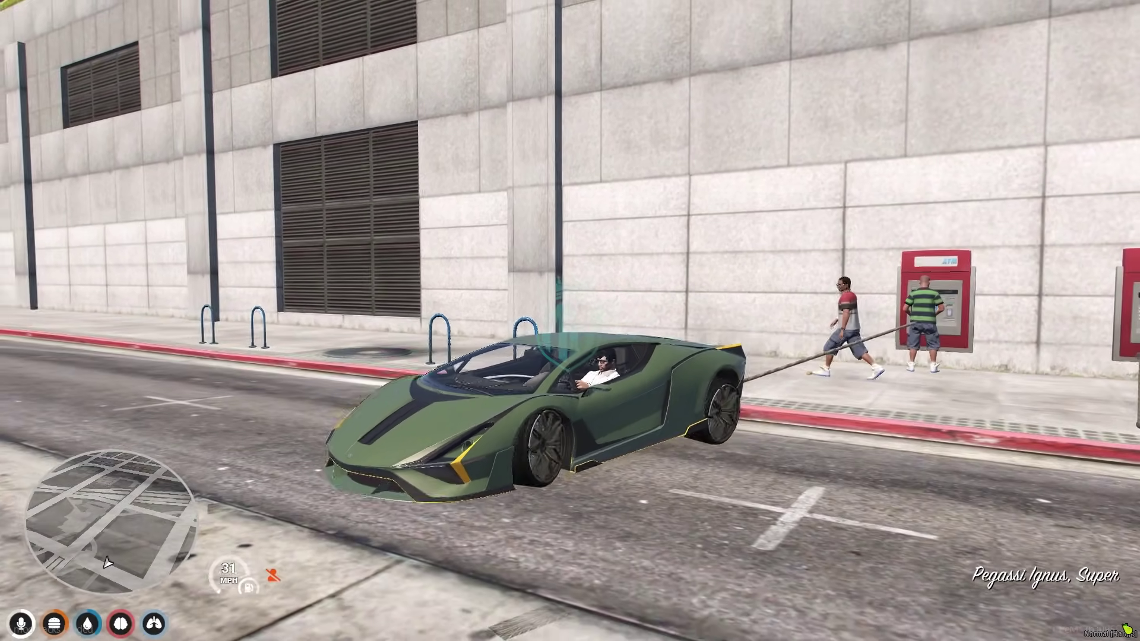
{"action": "key", "text": "s"}
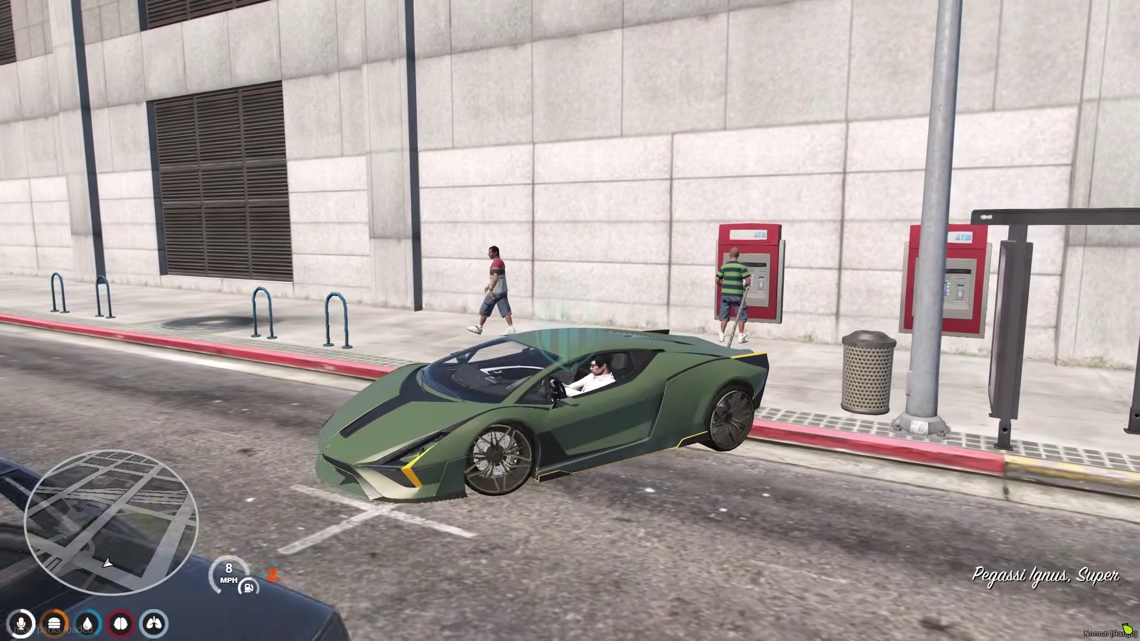
- Boost the vehicle with txAdmin, pull the ATM off the wall, and go over to the detached machine
{"action": "key", "text": "F1"}
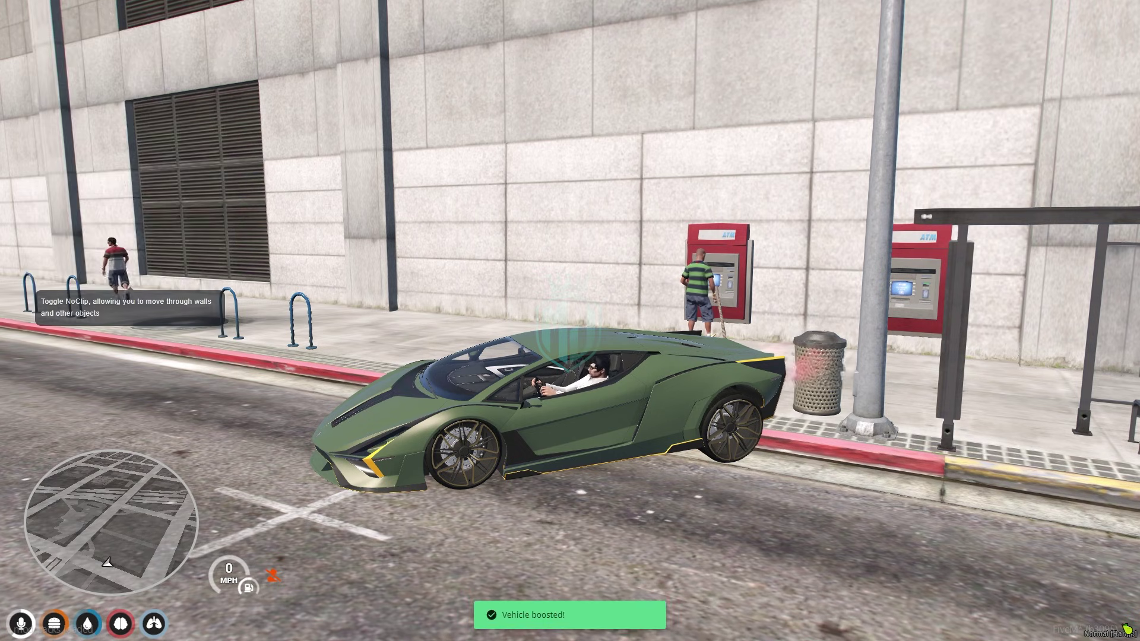
{"action": "key", "text": "w"}
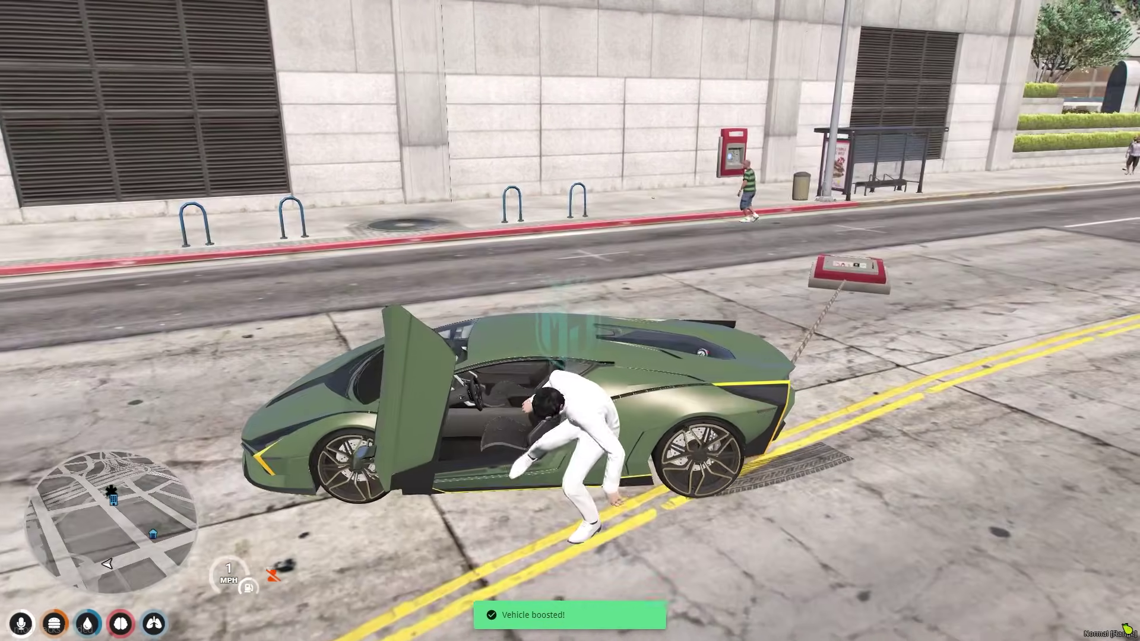
{"action": "key", "text": "d"}
{"action": "key", "text": "w"}
{"action": "key", "text": "w"}
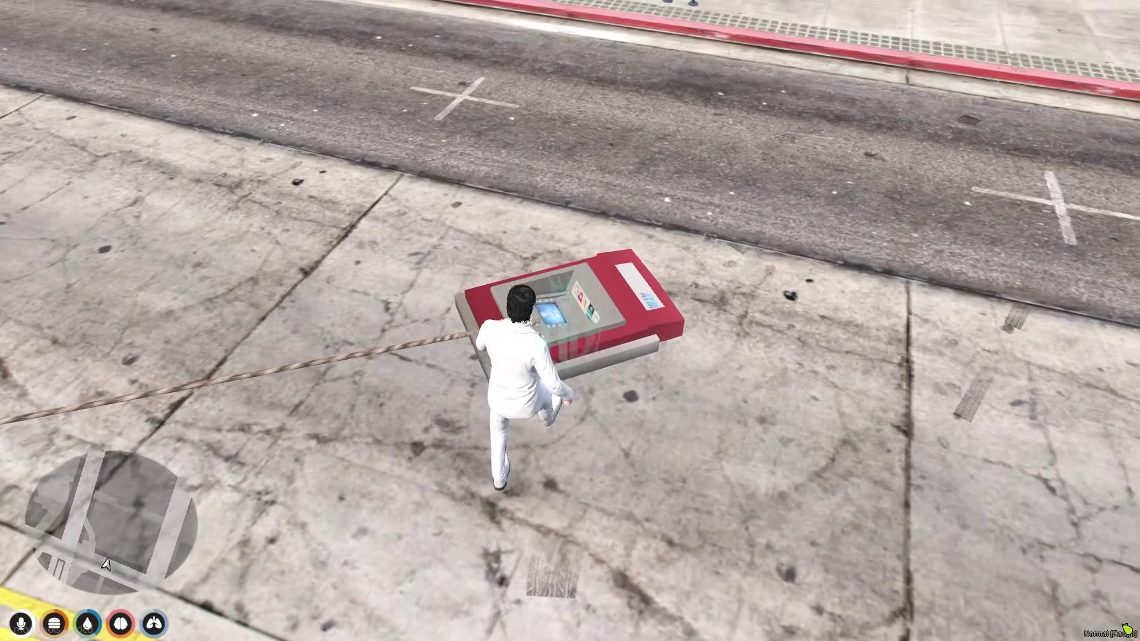
{"action": "key", "text": "b"}
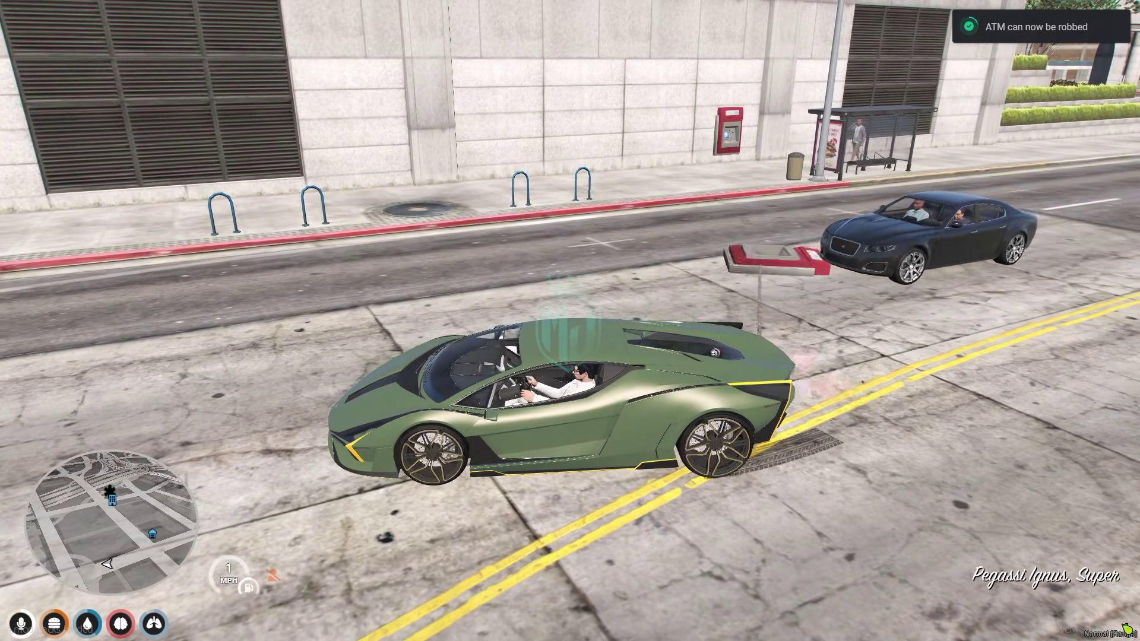
- Tow the detached ATM along San Andreas Ave, stop on the sidewalk, and get out of the car
{"action": "key", "text": "w"}
{"action": "key", "text": "a"}
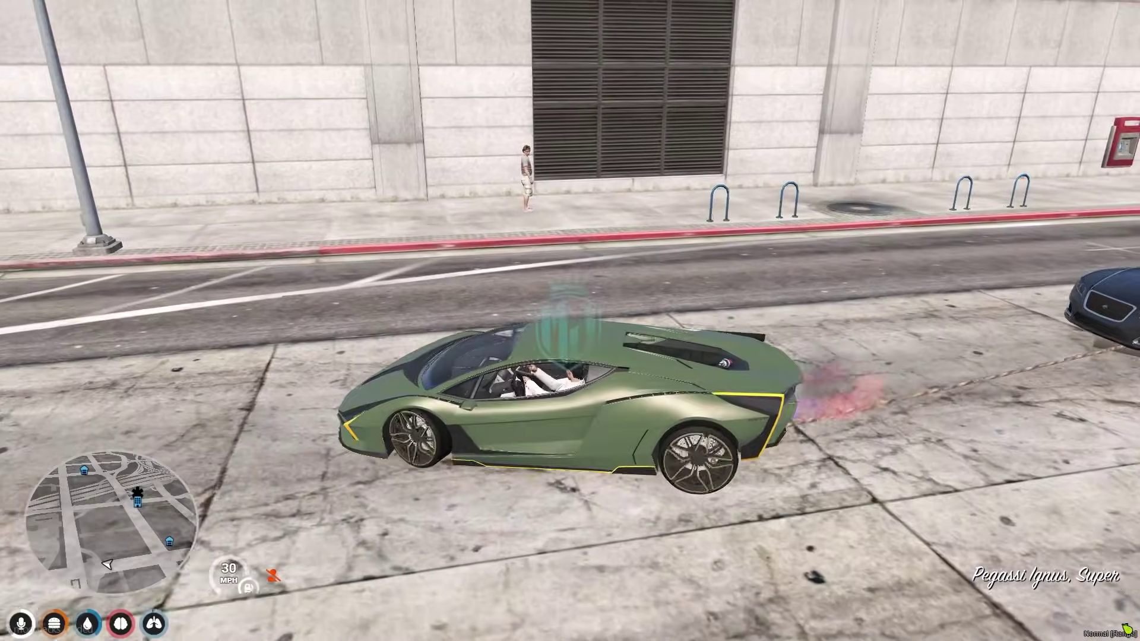
{"action": "key", "text": "d"}
{"action": "key", "text": "space"}
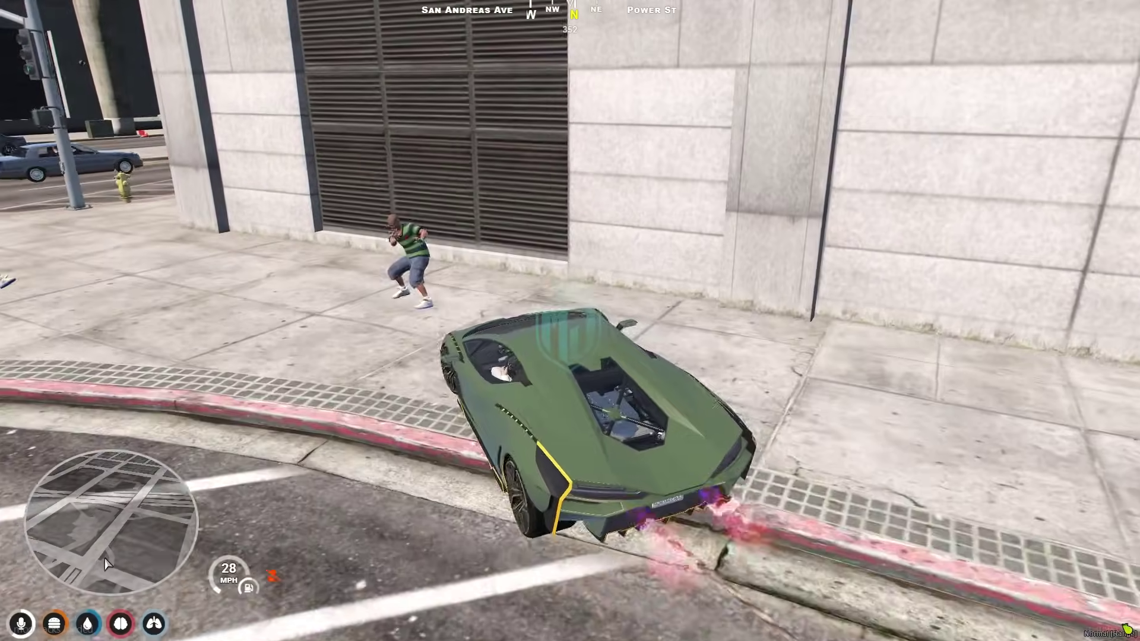
{"action": "key", "text": "a"}
{"action": "key", "text": "f"}
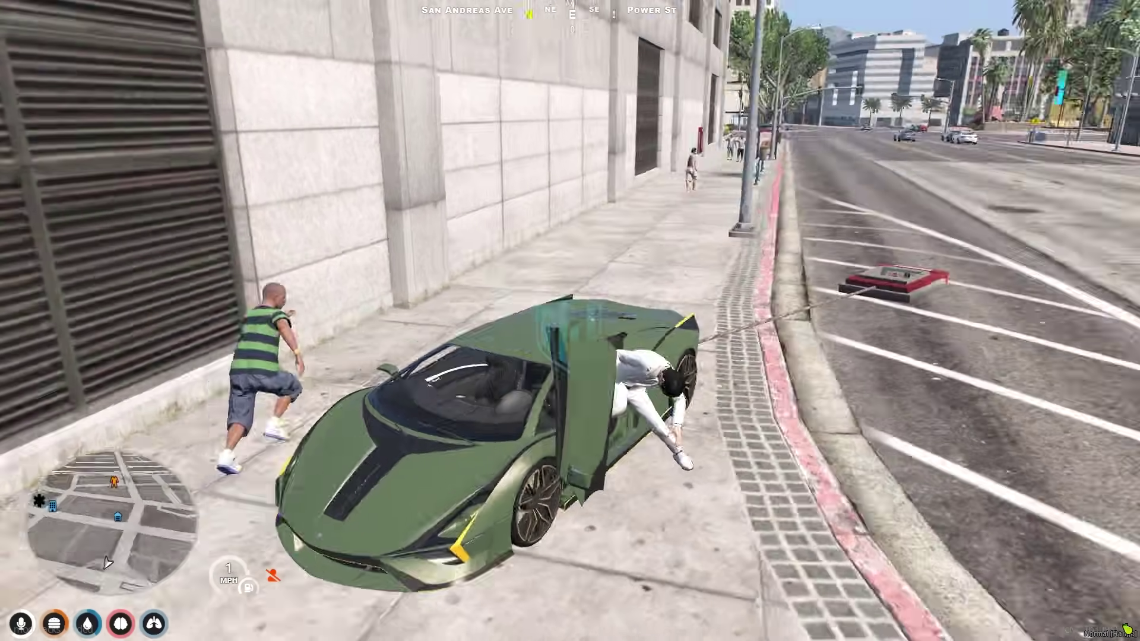
- Walk to the detached ATM and rob it with the Take Money option
{"action": "key", "text": "w"}
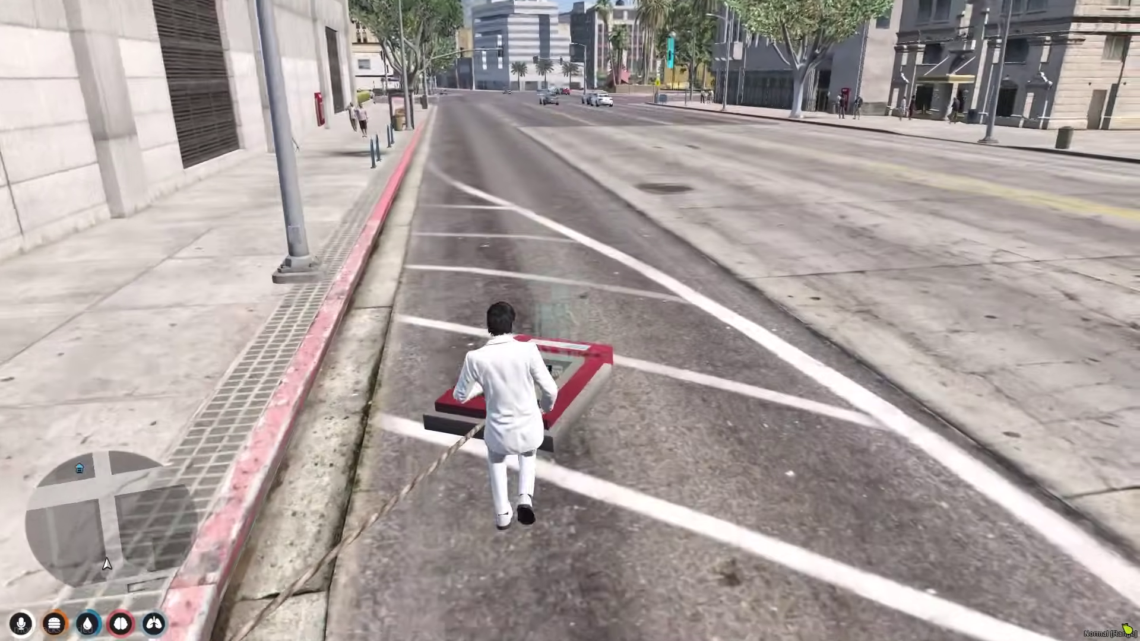
{"action": "key", "text": "alt"}
{"action": "right_click", "coordinate": [570, 323]}
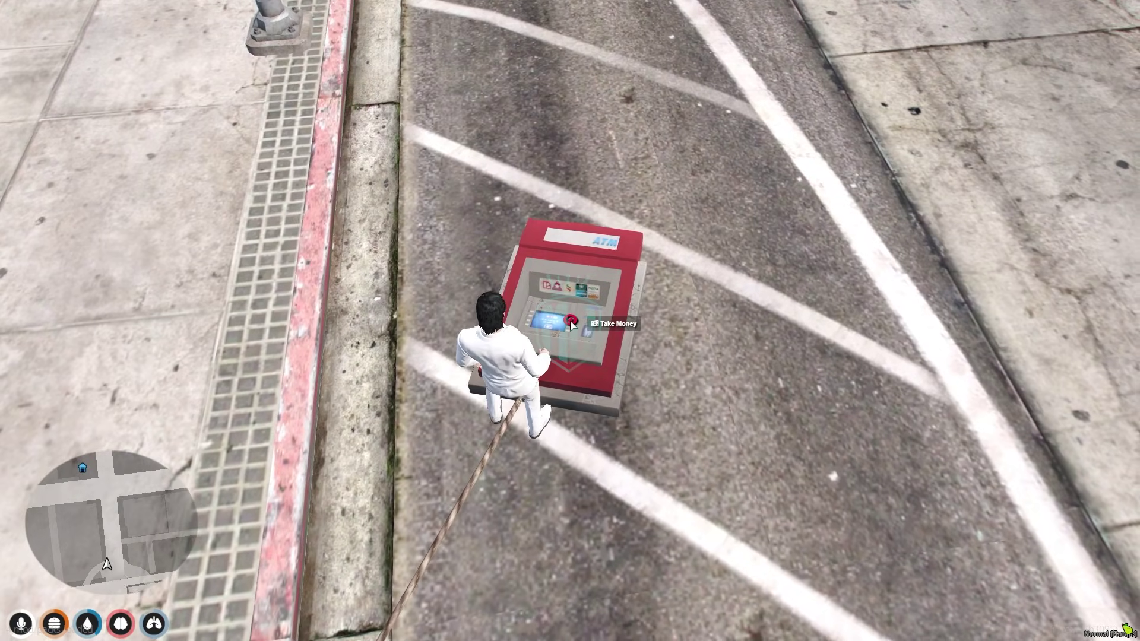
{"action": "left_click", "coordinate": [633, 324]}
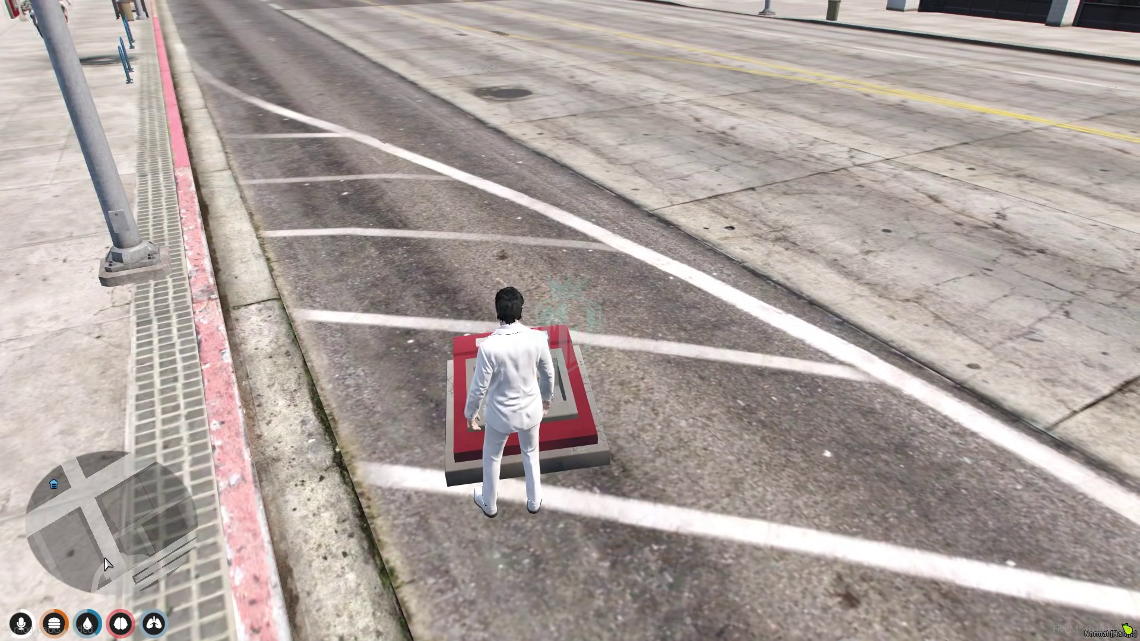
- Switch to the Cfx.re Server console and examine the latest log lines after the robbery
{"action": "key", "text": "alt+Tab"}
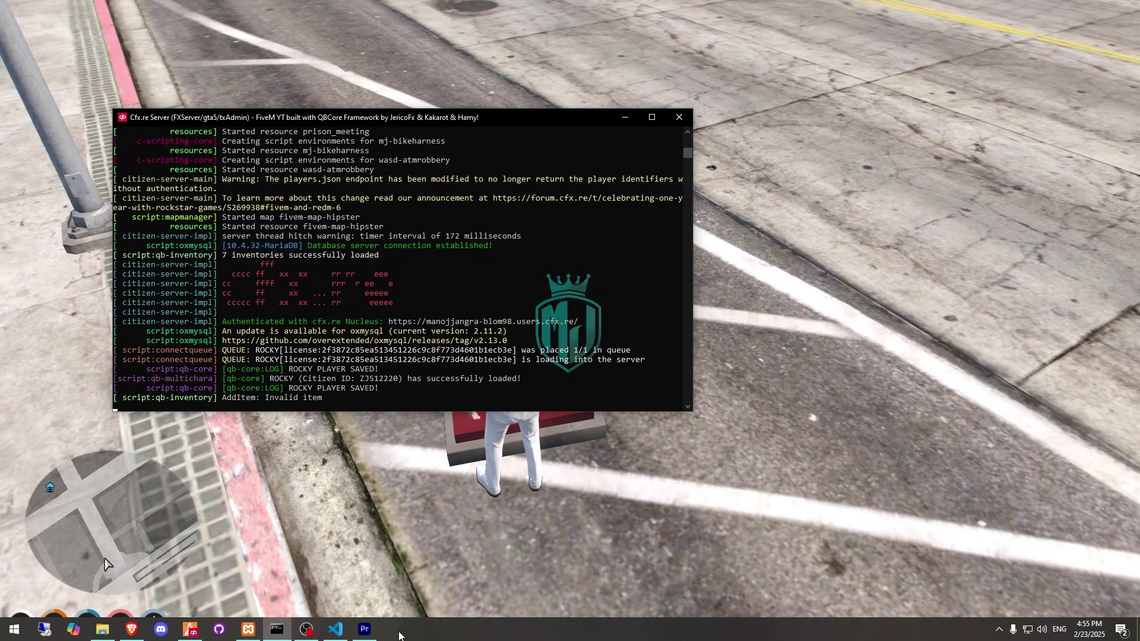
- Set the Config.MoneyItem name to 'markedbills' in the wasd-atmrobbery config.lua and save the file
{"action": "left_click", "coordinate": [336, 629]}
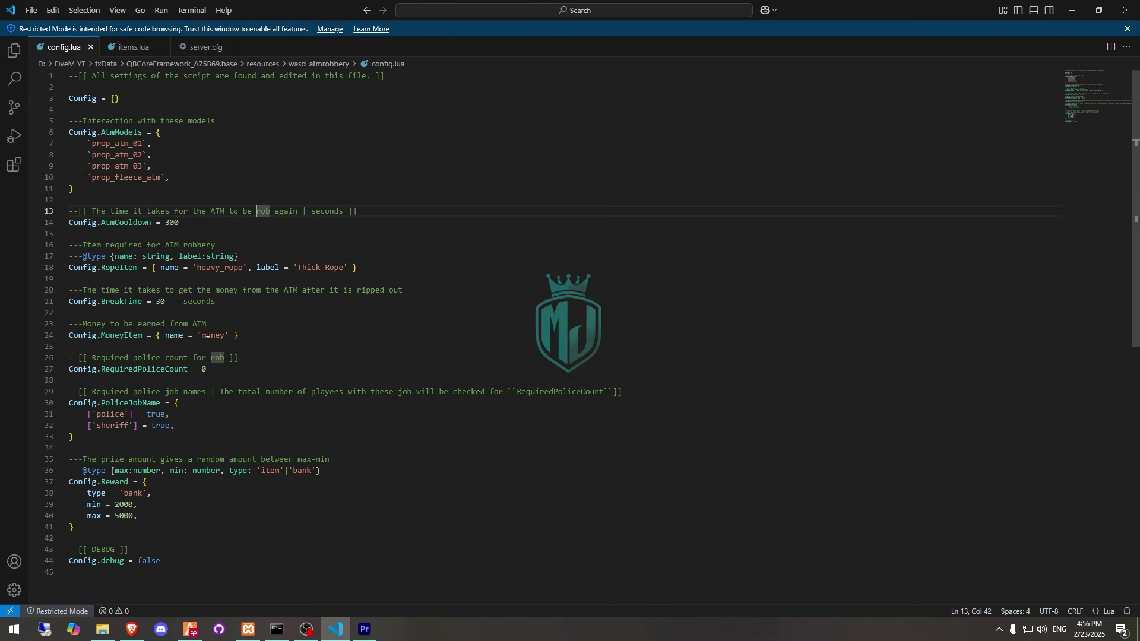
{"action": "key", "text": "ctrl+Delete"}
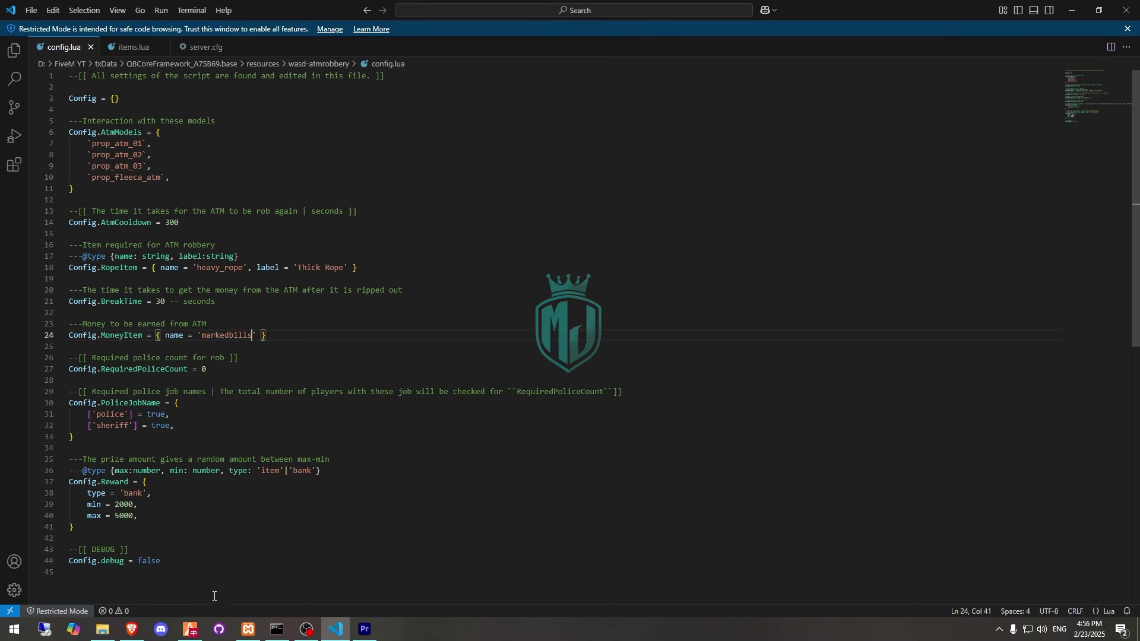
- Look up the script's folder name, switch to FiveM, and run refresh and ensure wasd-atmrobbery in the client console
{"action": "left_click", "coordinate": [112, 629]}
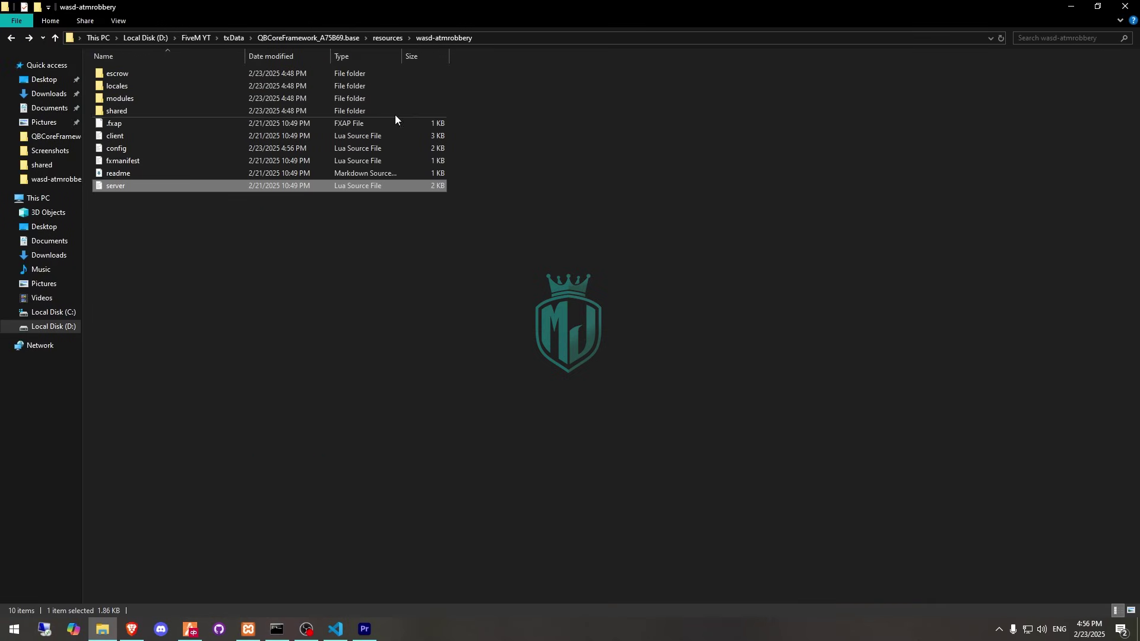
{"action": "left_click", "coordinate": [401, 41]}
{"action": "key", "text": "F2"}
{"action": "left_click", "coordinate": [191, 631]}
{"action": "key", "text": "F8"}
{"action": "type", "text": "refresh"}
{"action": "key", "text": "Return"}
{"action": "type", "text": "ensure wasd-atmrobbery"}
{"action": "key", "text": "Return"}
{"action": "key", "text": "F8"}
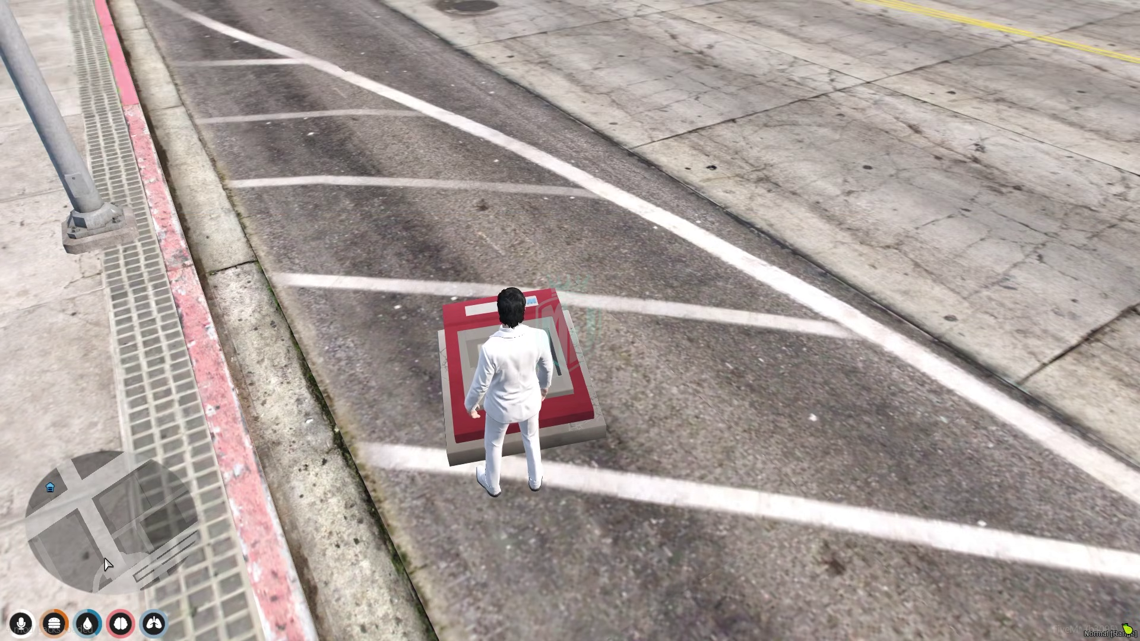
- Run back to the parked Pegassi Ignus, get in with one heavy_rope, and drive off along the street
{"action": "key", "text": "w"}
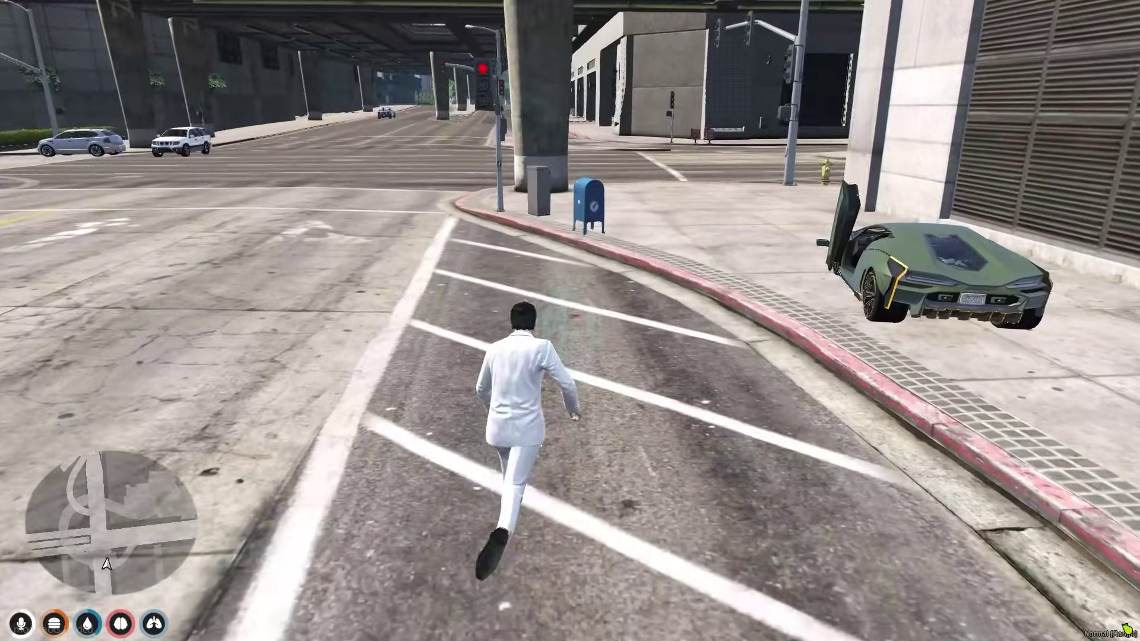
{"action": "key", "text": "f"}
{"action": "key", "text": "Tab"}
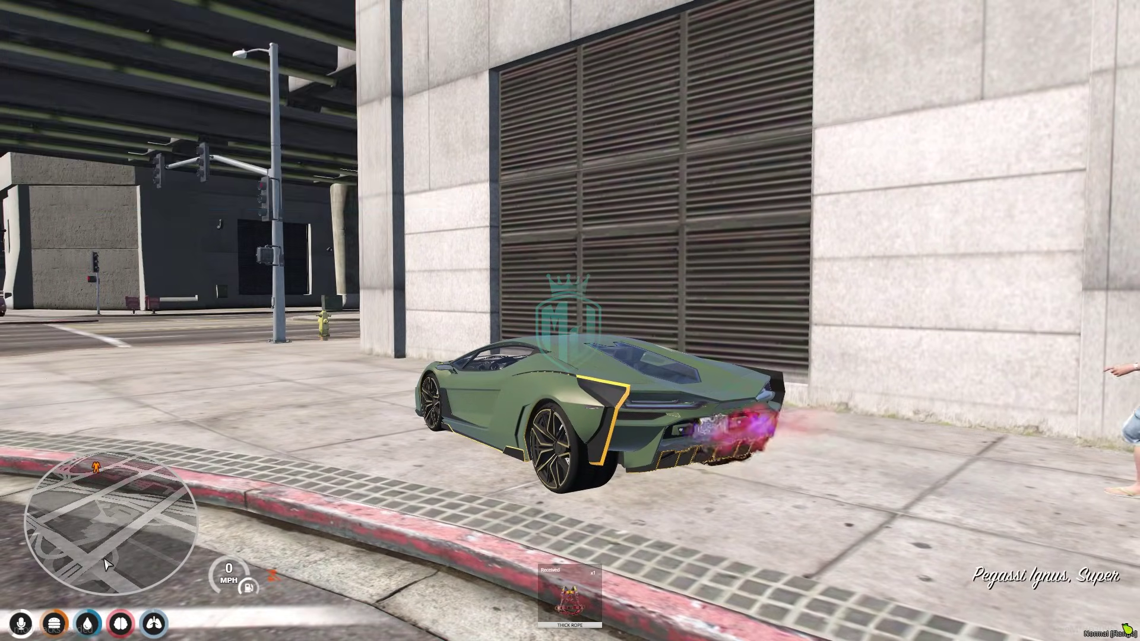
{"action": "key", "text": "w"}
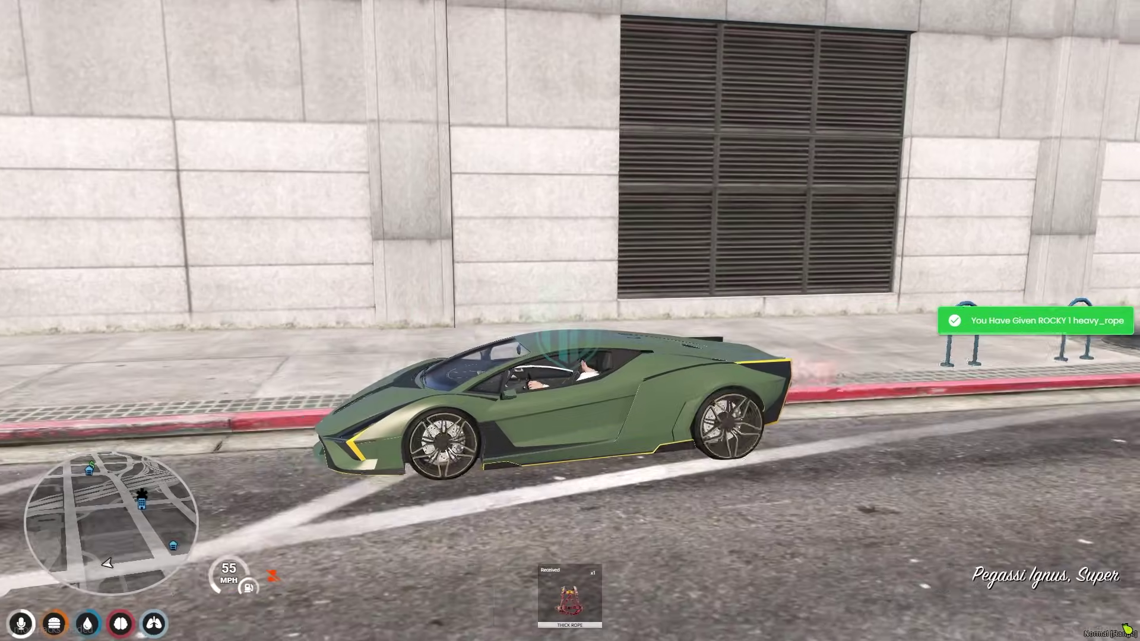
- Stop near another ATM, tie it to the rear of the car with the rope, and pull it off the wall
{"action": "key", "text": "w"}
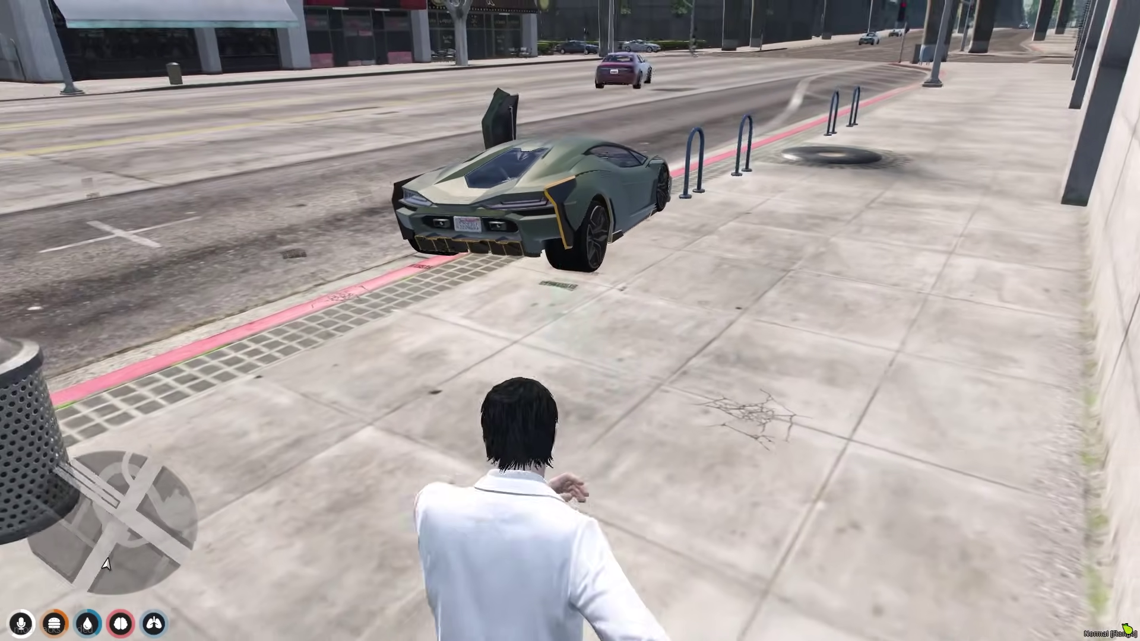
{"action": "key", "text": "w"}
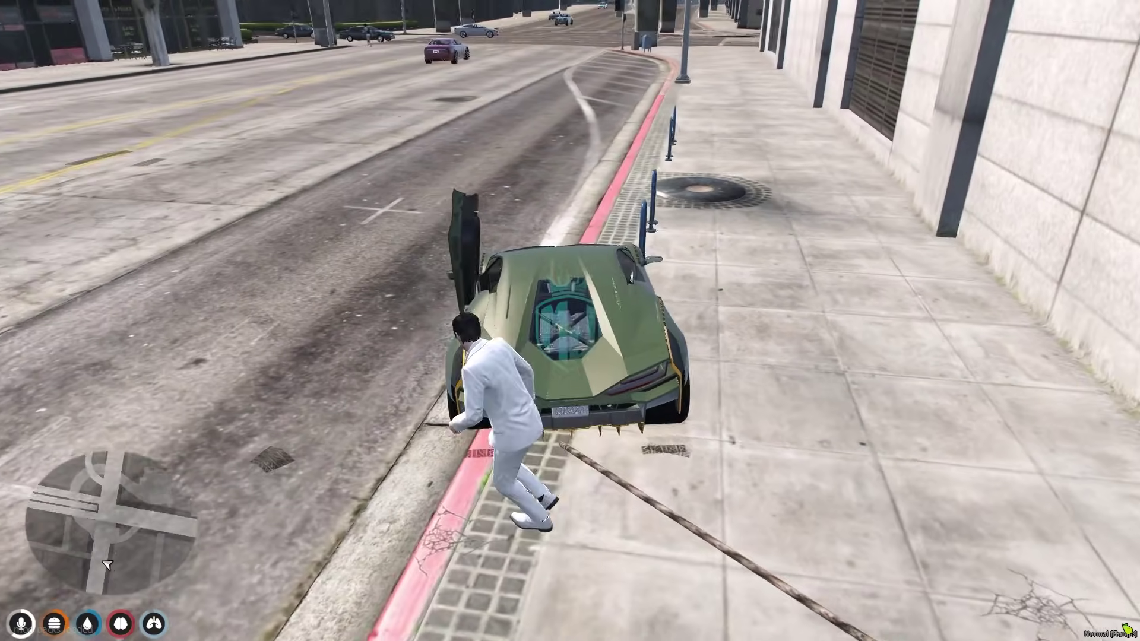
{"action": "key", "text": "f"}
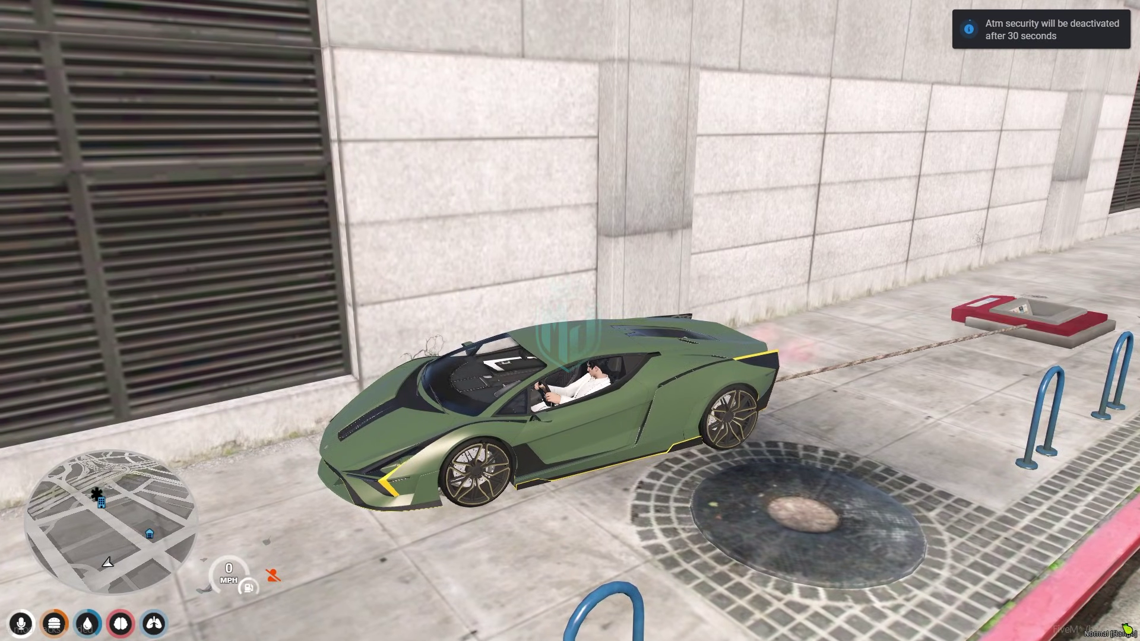
- Tow the detached ATM along San Andreas Ave under the overpass, stop by the Deliveries entrance, and get out of the car
{"action": "key", "text": "w"}
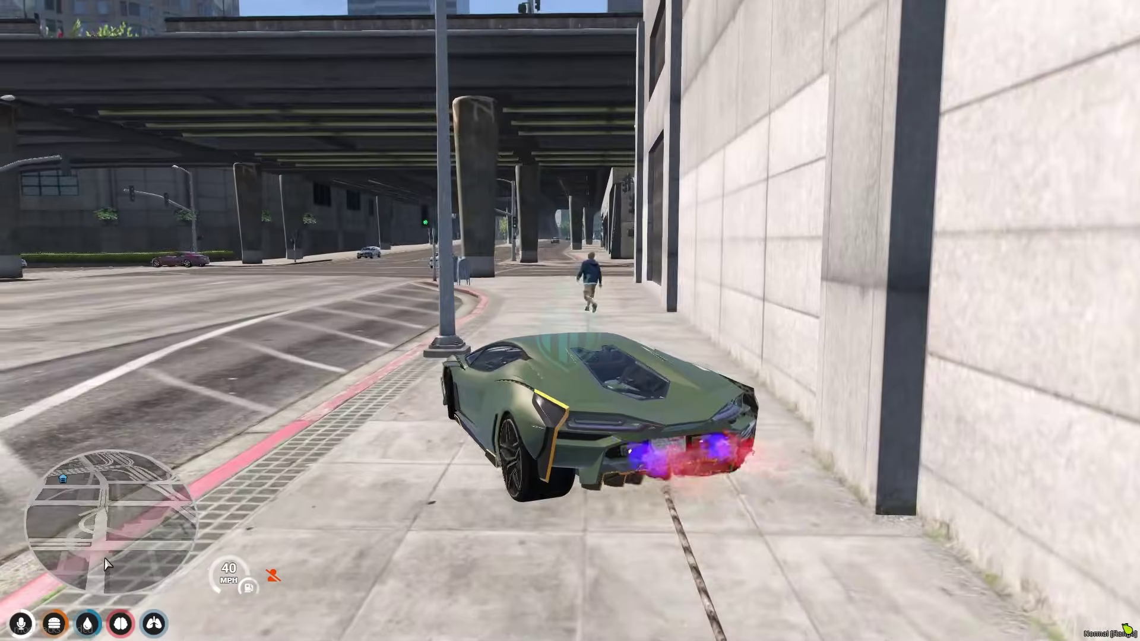
{"action": "key", "text": "a"}
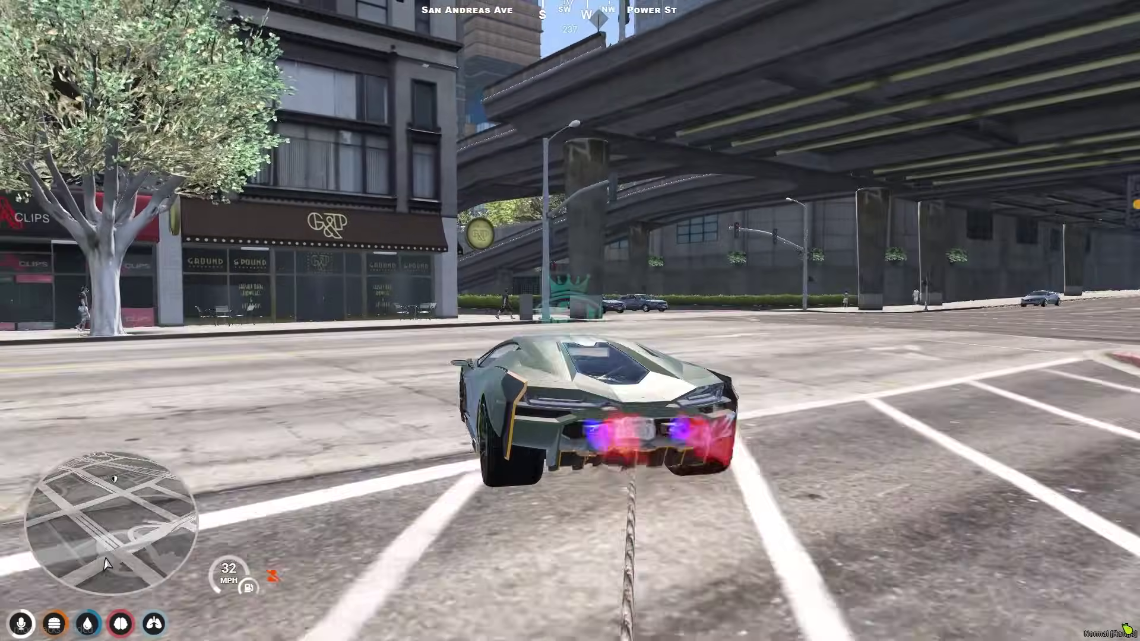
{"action": "key", "text": "d"}
{"action": "key", "text": "d"}
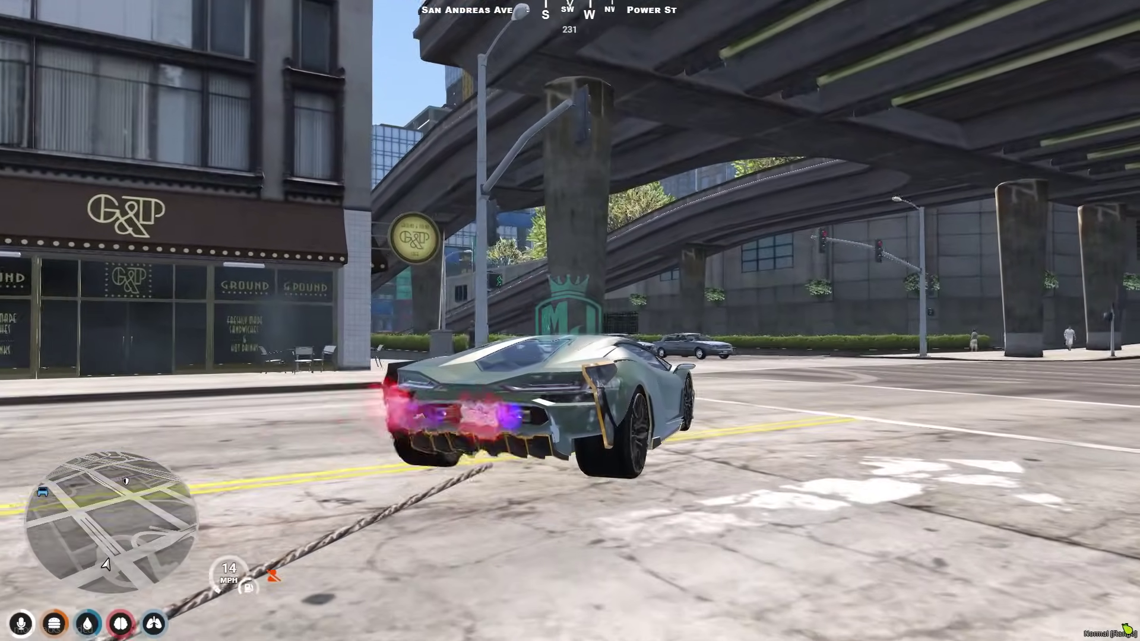
{"action": "key", "text": "w"}
{"action": "key", "text": "d"}
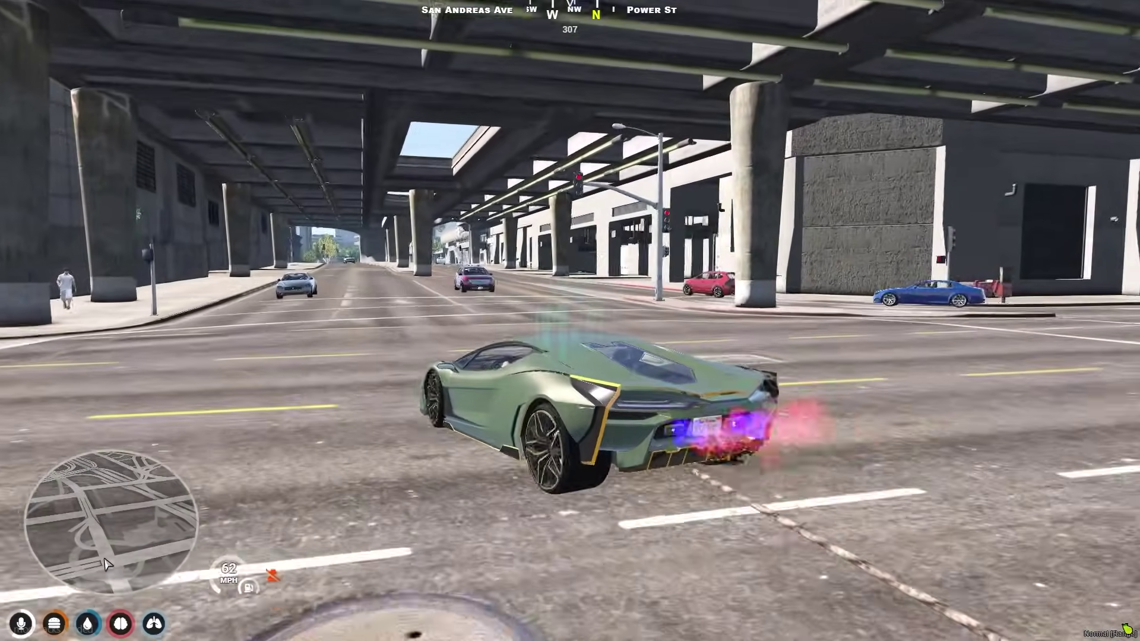
{"action": "key", "text": "a"}
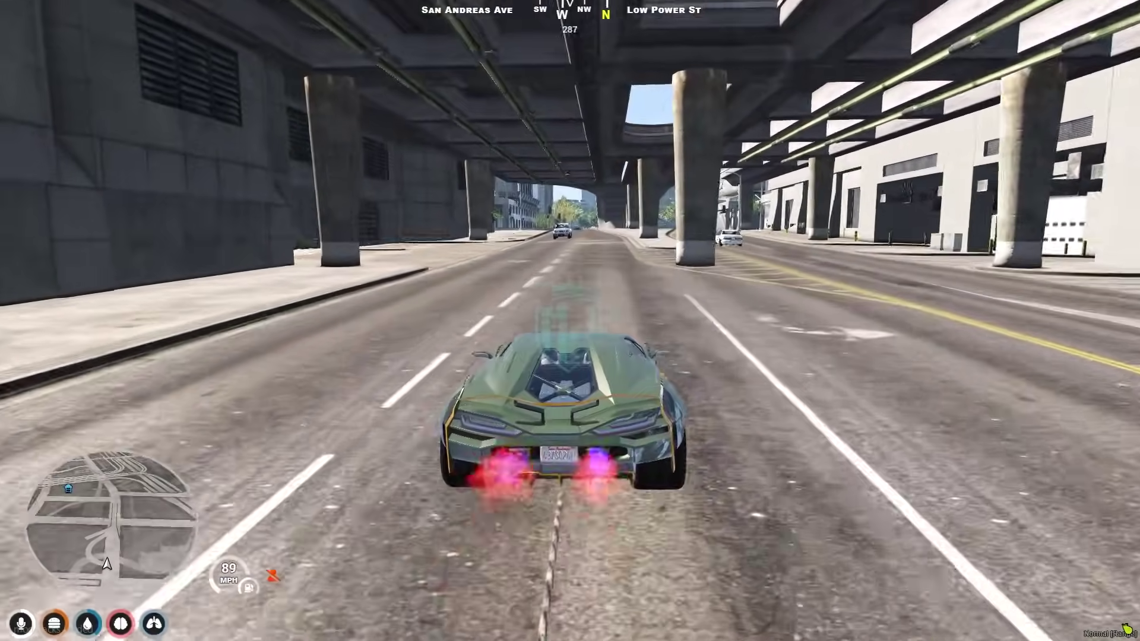
{"action": "key", "text": "a"}
{"action": "key", "text": "s"}
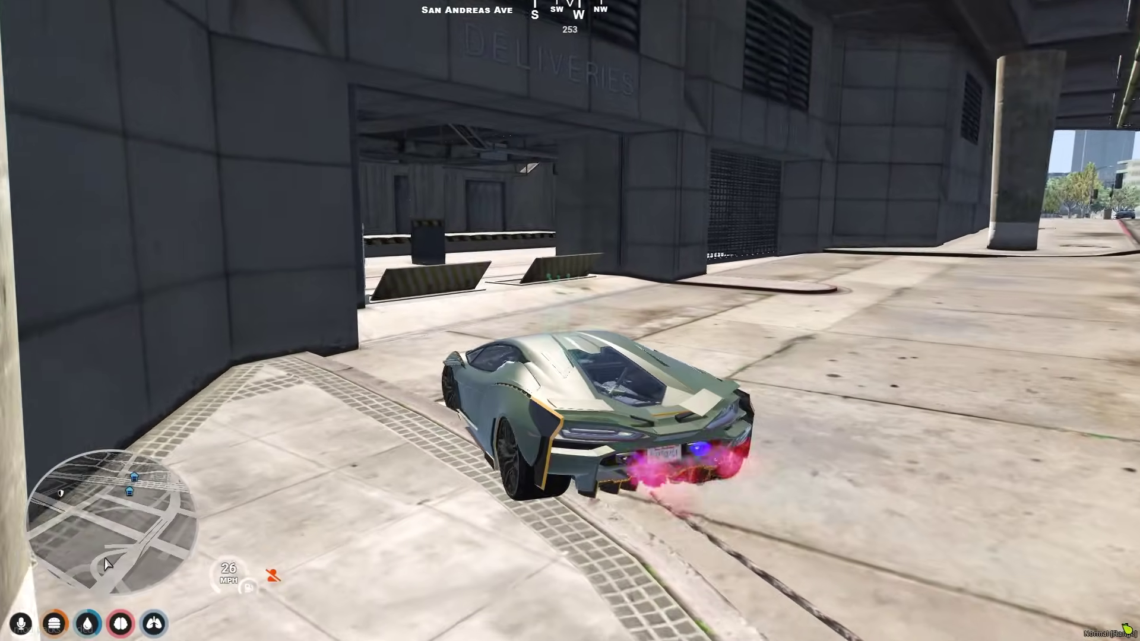
{"action": "key", "text": "d"}
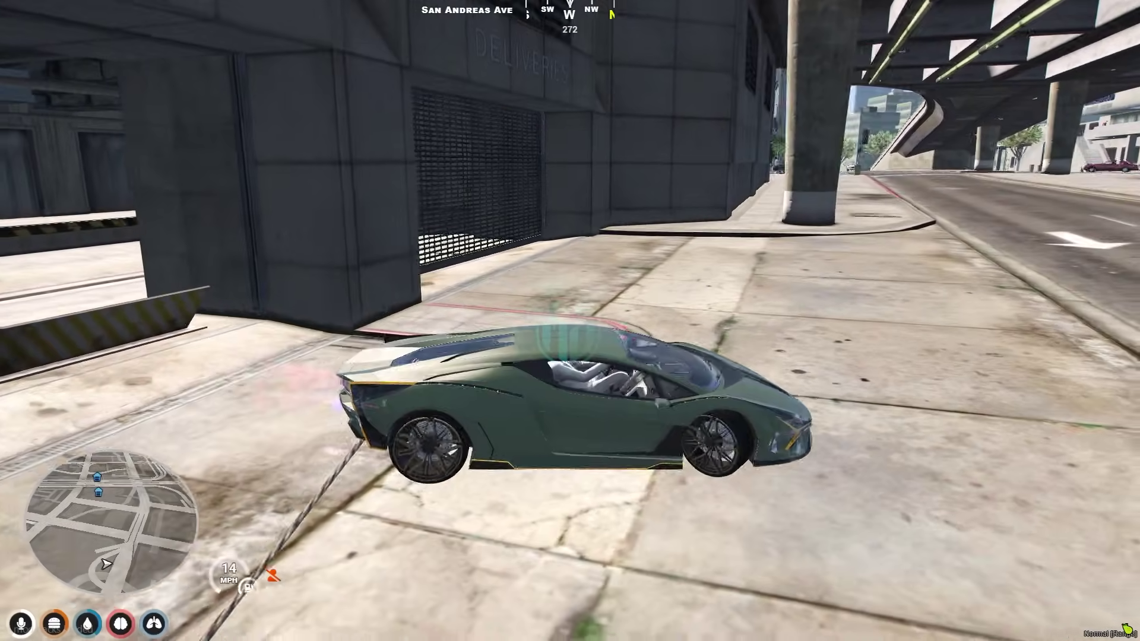
{"action": "key", "text": "s"}
{"action": "key", "text": "f"}
- Walk to the towed ATM, check the inventory before the robbery, and rob the machine with the Take Money option
{"action": "key", "text": "w"}
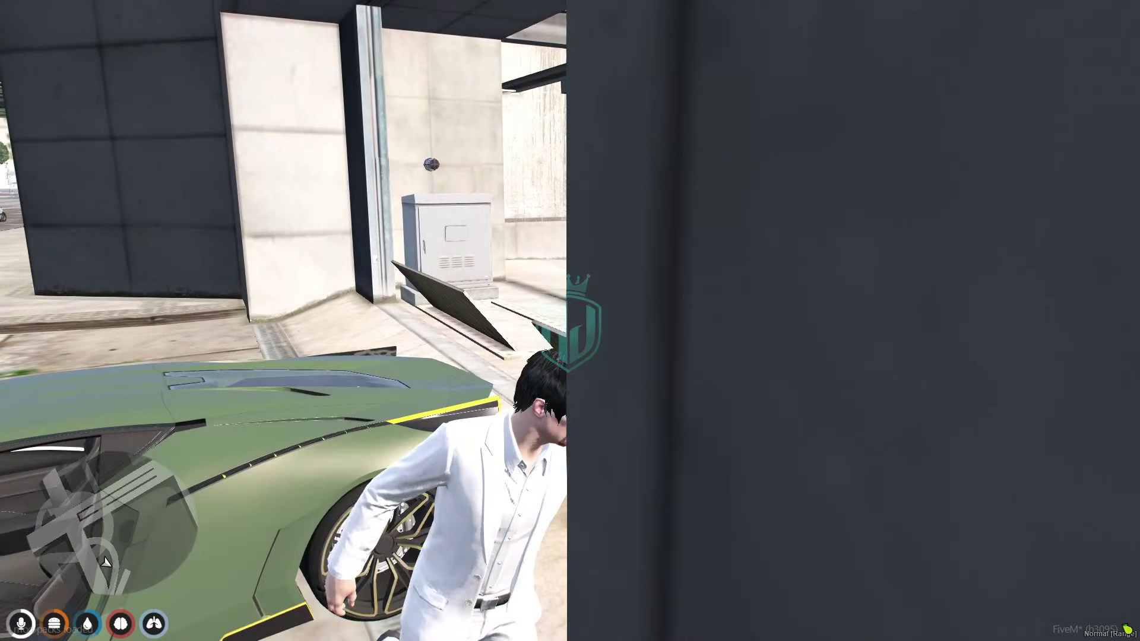
{"action": "key", "text": "w"}
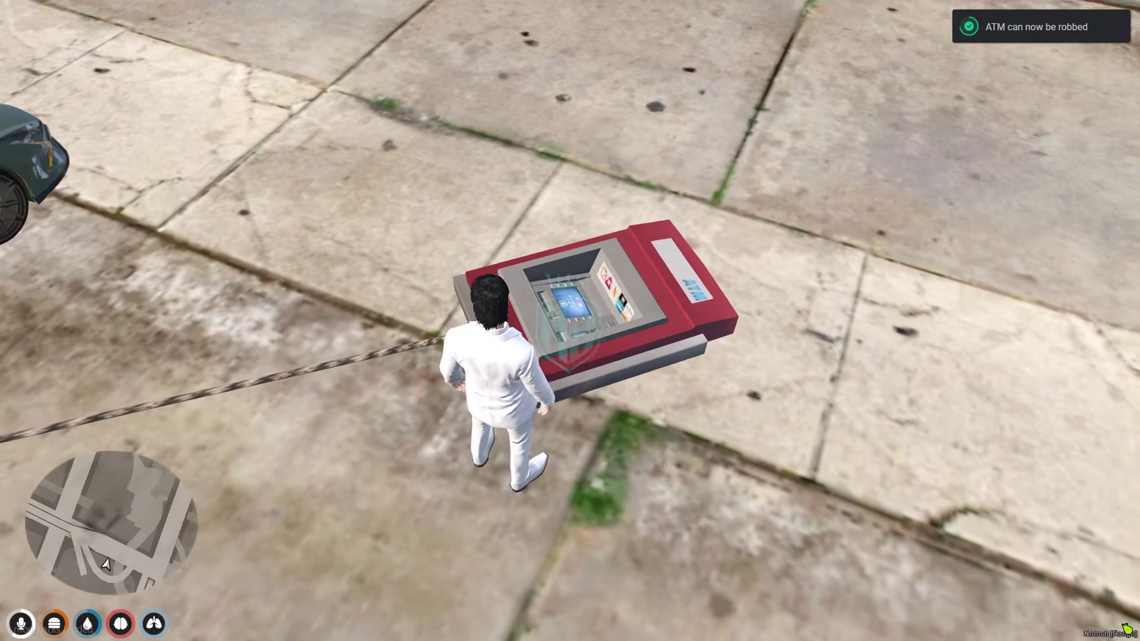
{"action": "key", "text": "alt"}
{"action": "key", "text": "Tab"}
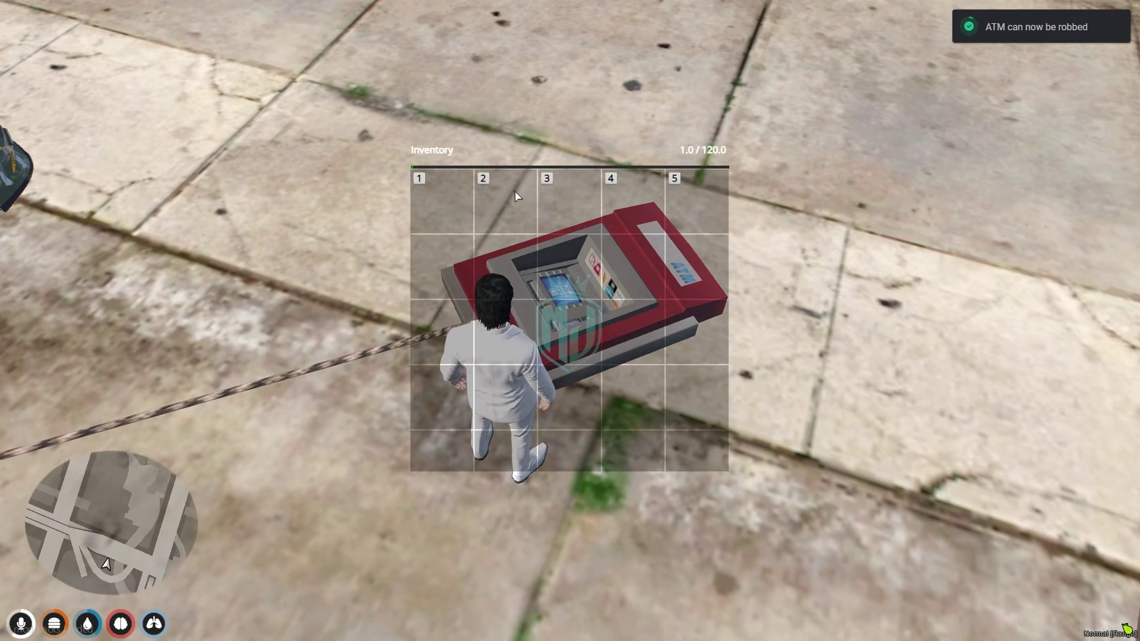
{"action": "key", "text": "Tab"}
{"action": "key", "text": "alt"}
{"action": "left_click", "coordinate": [618, 324]}
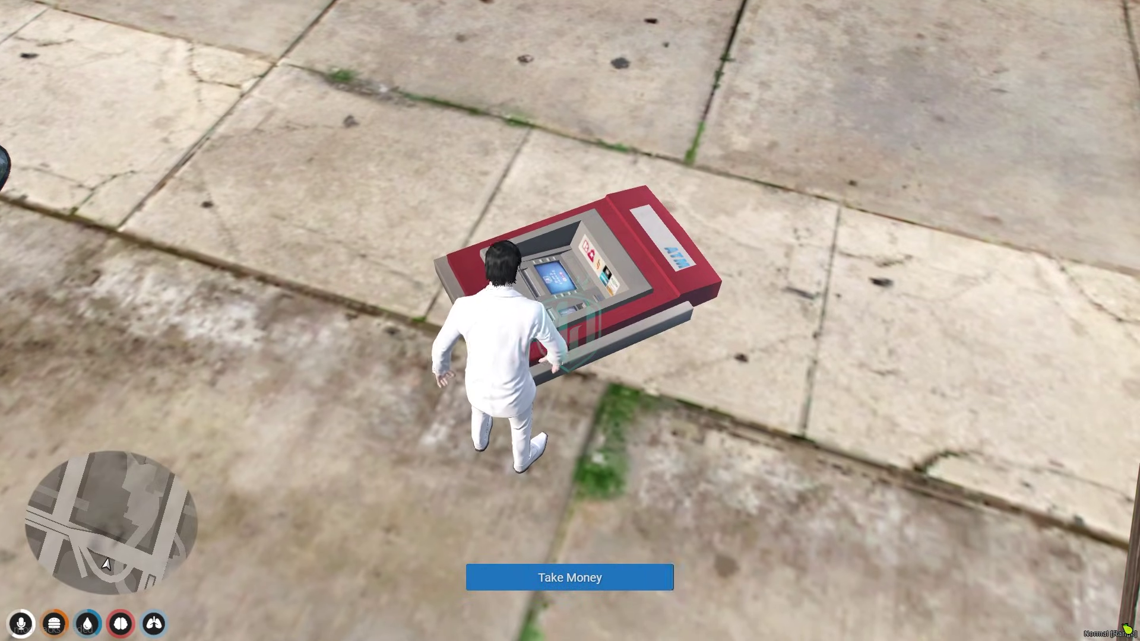
- Examine the inventory for the item rewarded by the ATM robbery
{"action": "key", "text": "Tab"}
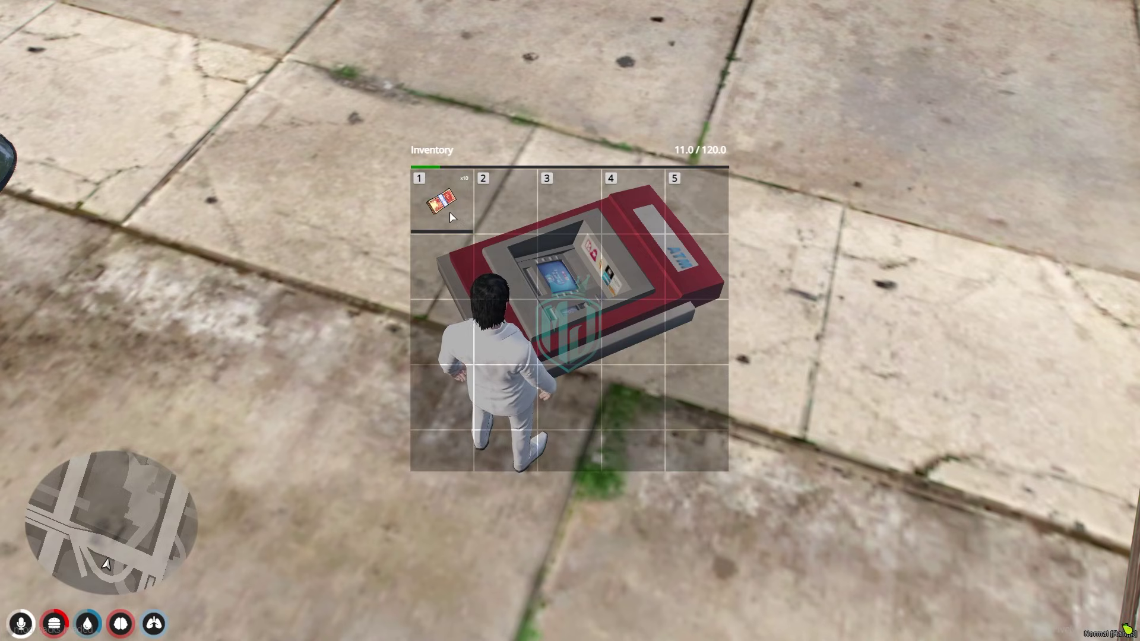
{"action": "mouse_move", "coordinate": [452, 217]}
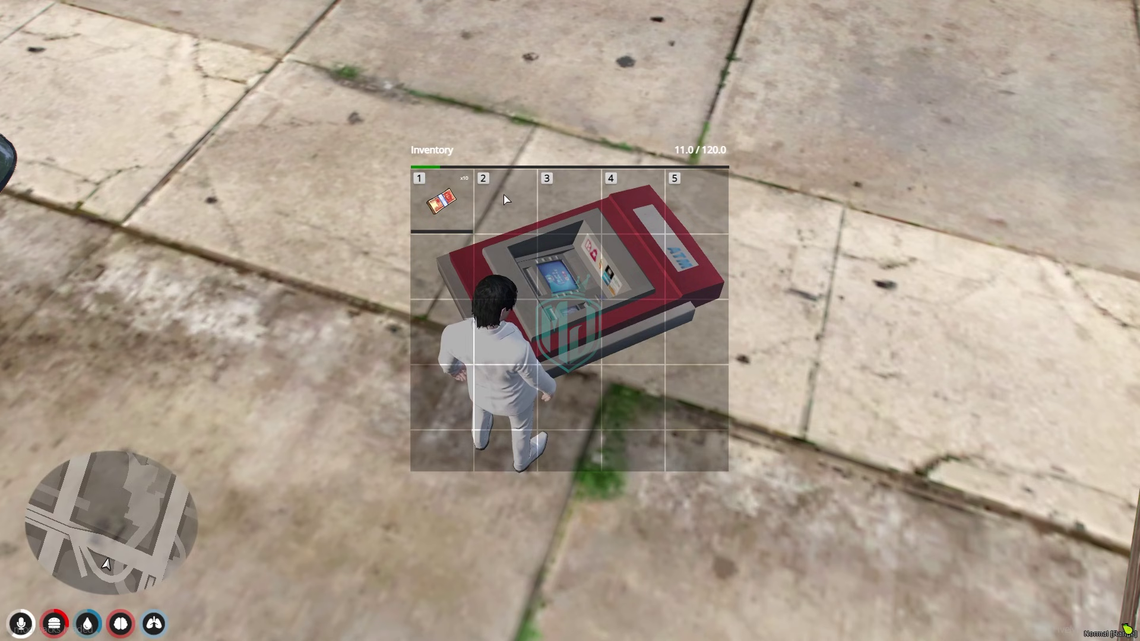
{"action": "key", "text": "Tab"}
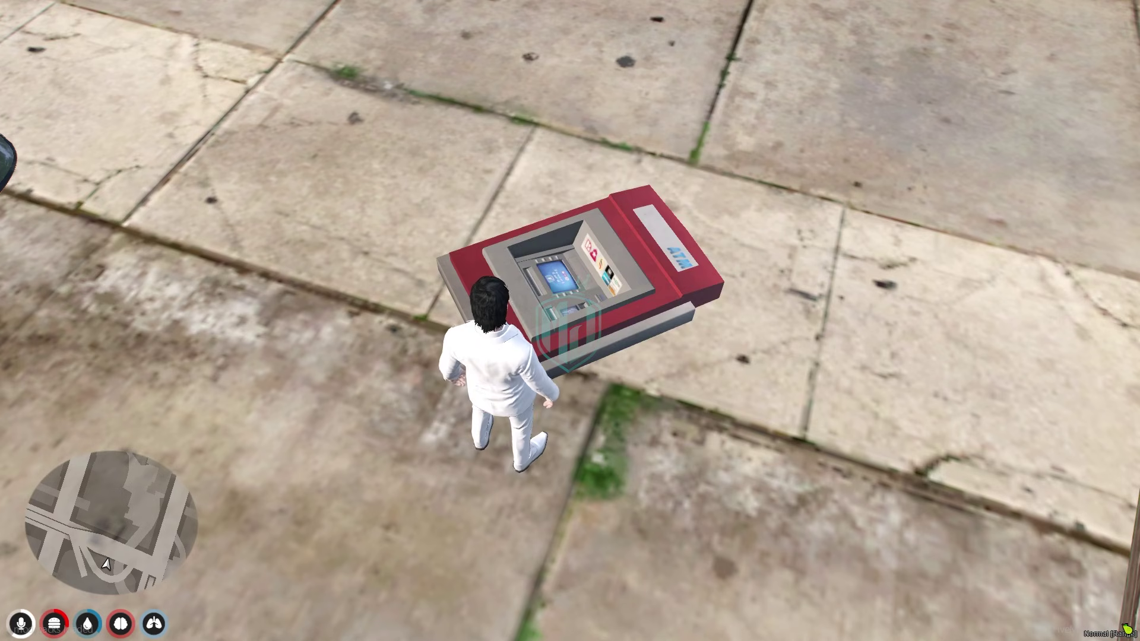
- Walk away from the robbed ATM, go around the parked car, and get back into it
{"action": "key", "text": "w"}
{"action": "key", "text": "w"}
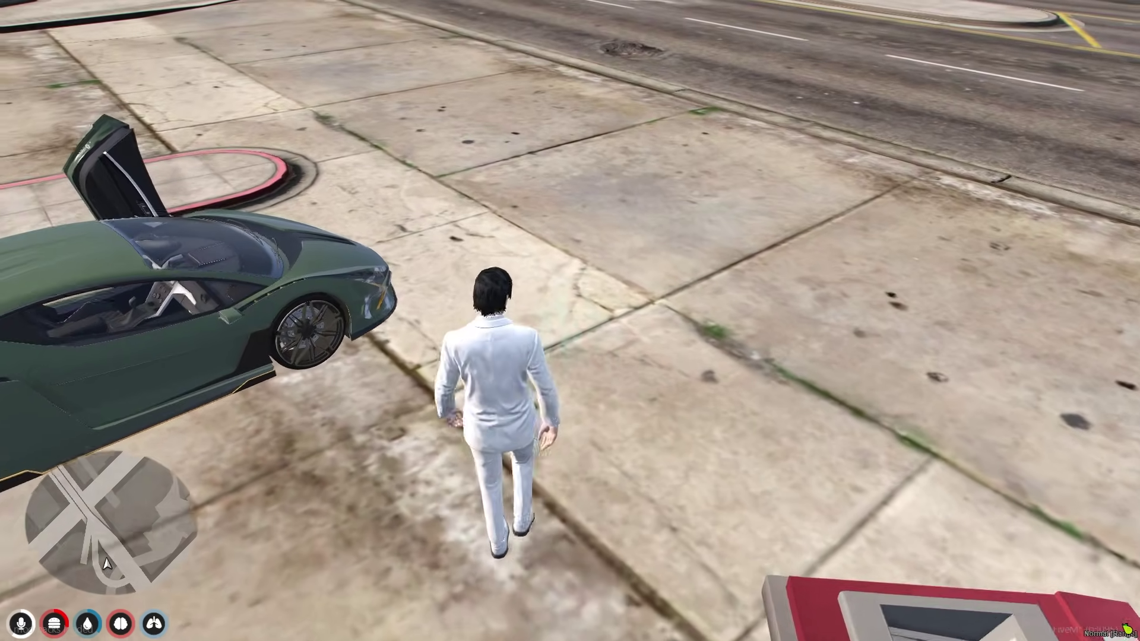
{"action": "key", "text": "w"}
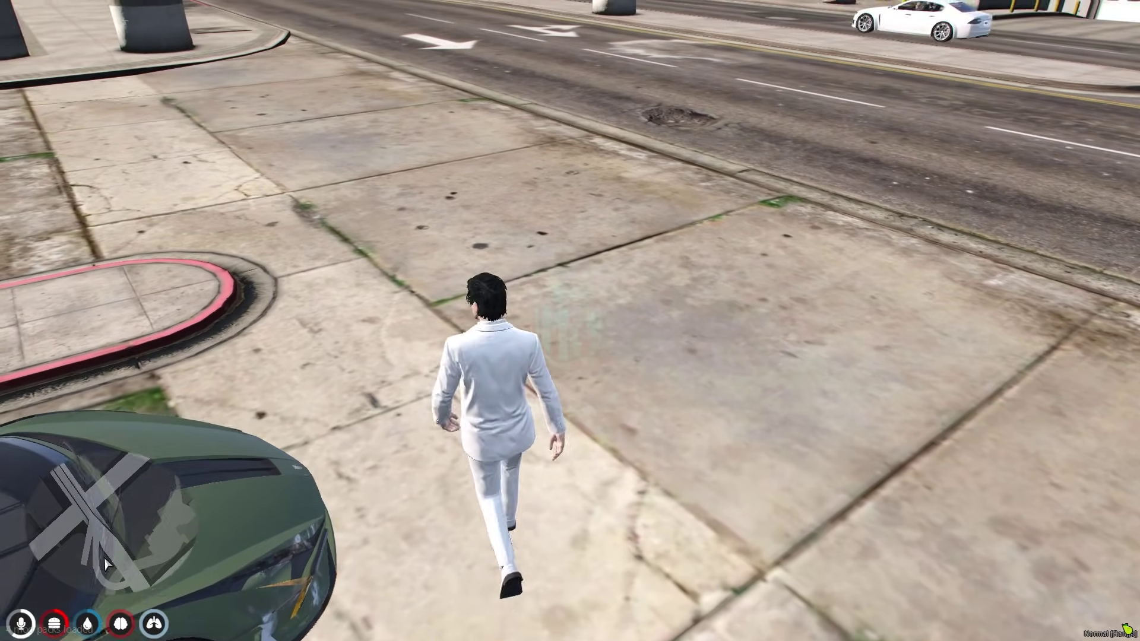
{"action": "key", "text": "w"}
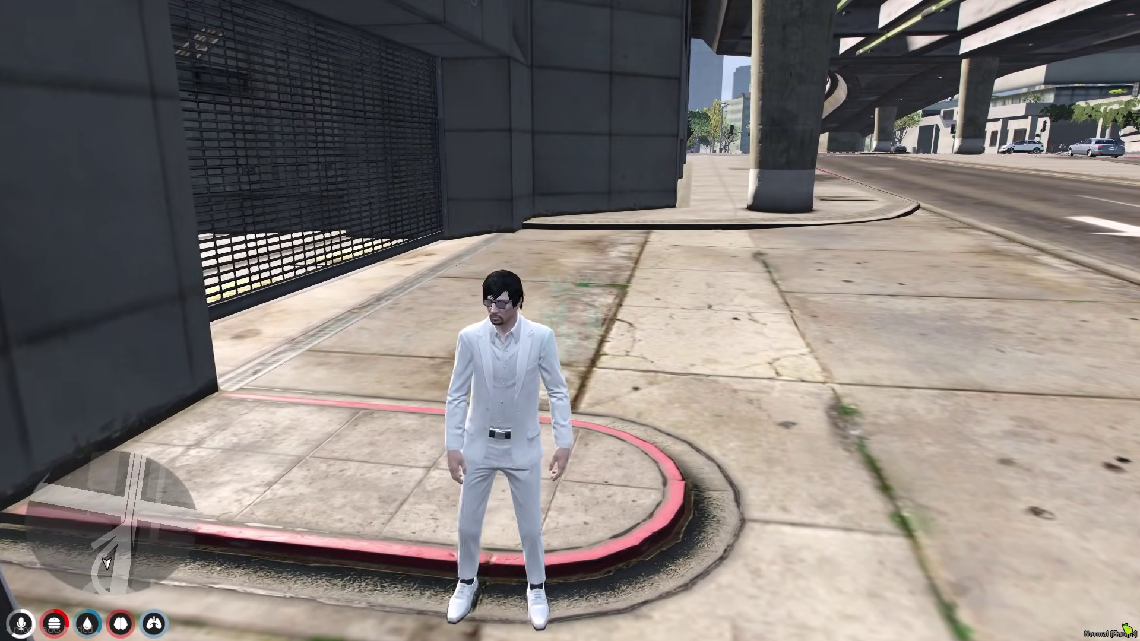
{"action": "key", "text": "f"}
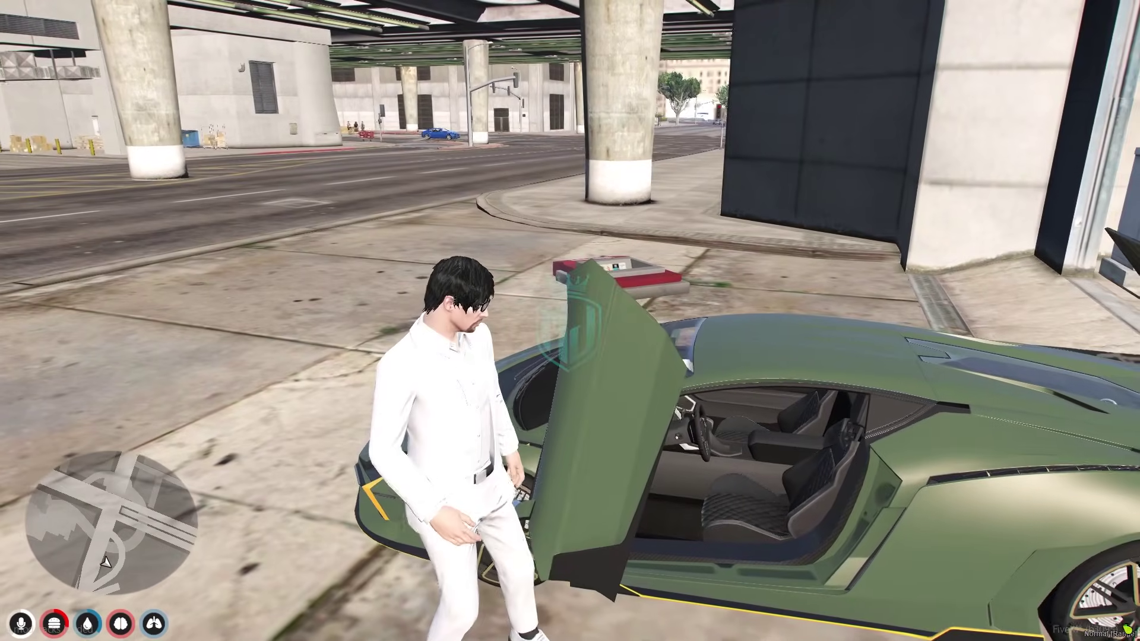